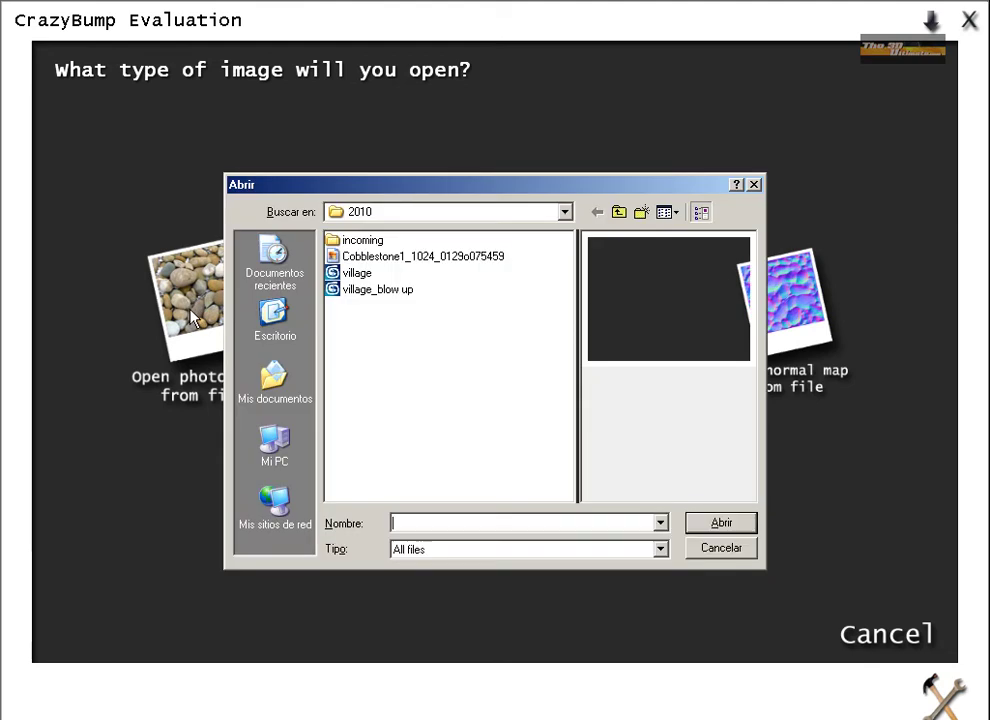
Open the Cobblestone1_1024_0129o075459 photo in CrazyBump
double_click(375, 258)
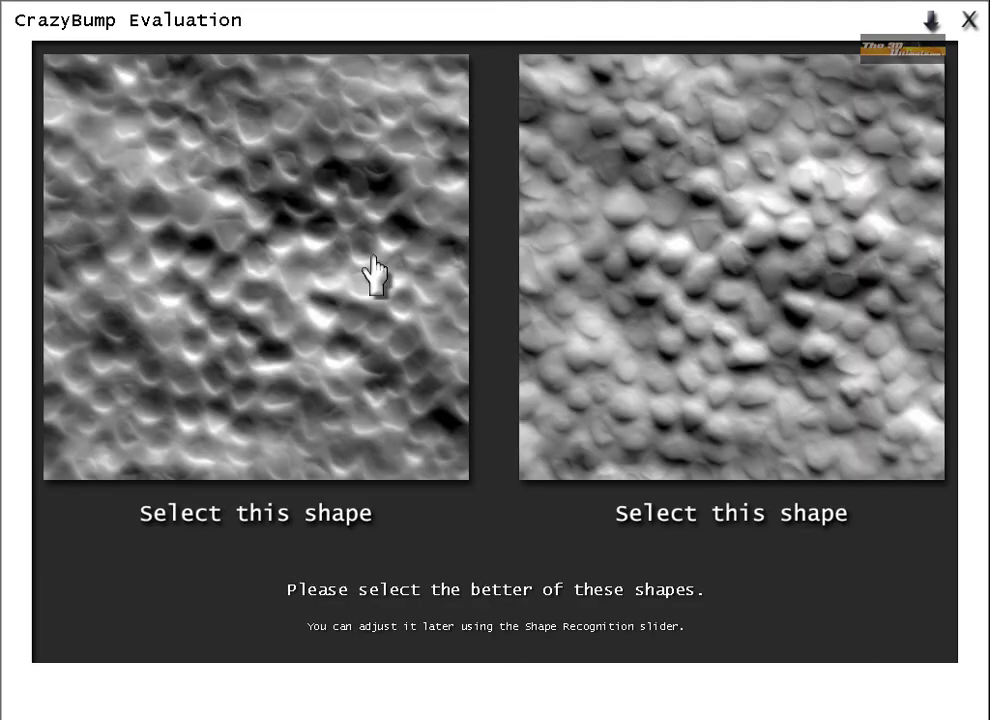
Select the left shape interpretation for the cobblestone maps
left_click(338, 263)
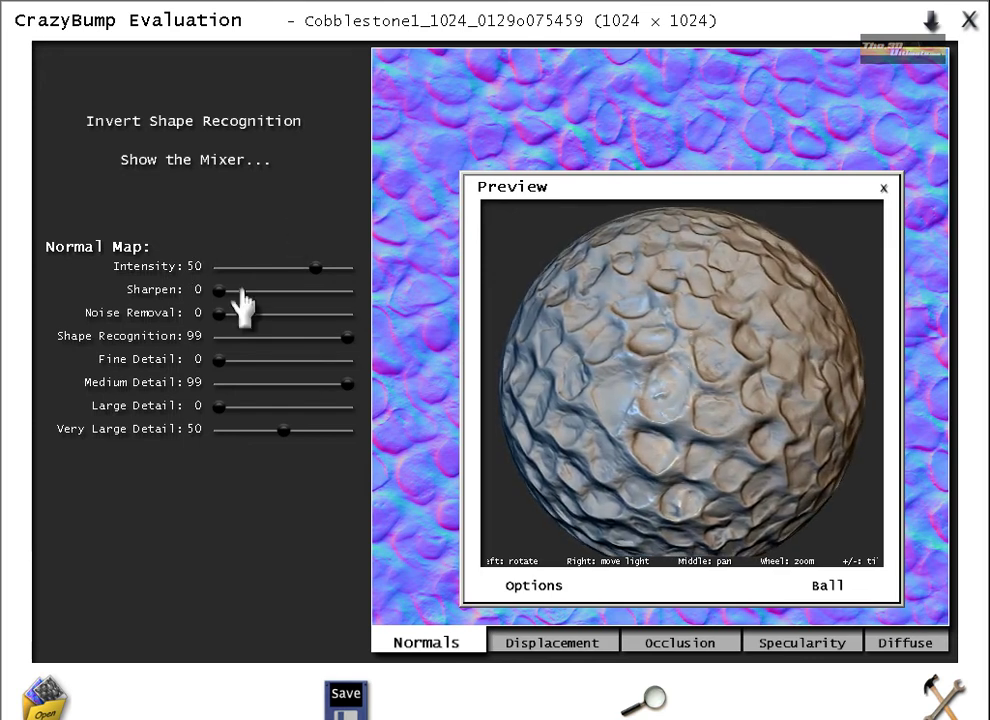
Adjust the normal map to Intensity -19, Sharpen 9 and Fine Detail 29
left_click_drag(314, 266, 268, 266)
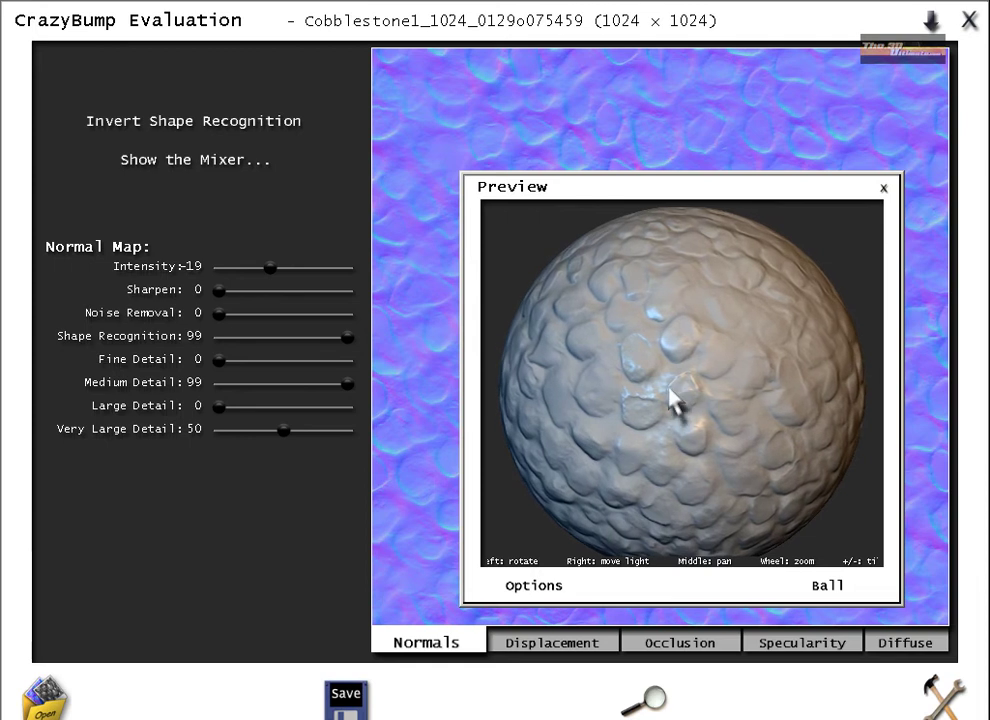
left_click(219, 291)
left_click_drag(219, 291, 230, 291)
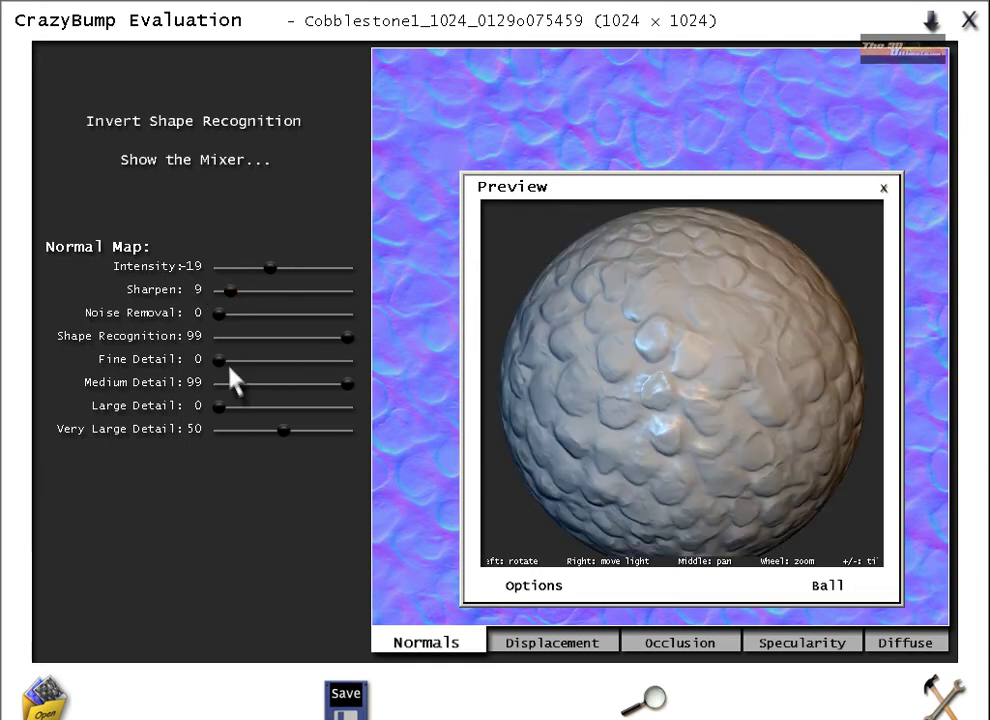
left_click_drag(218, 360, 255, 360)
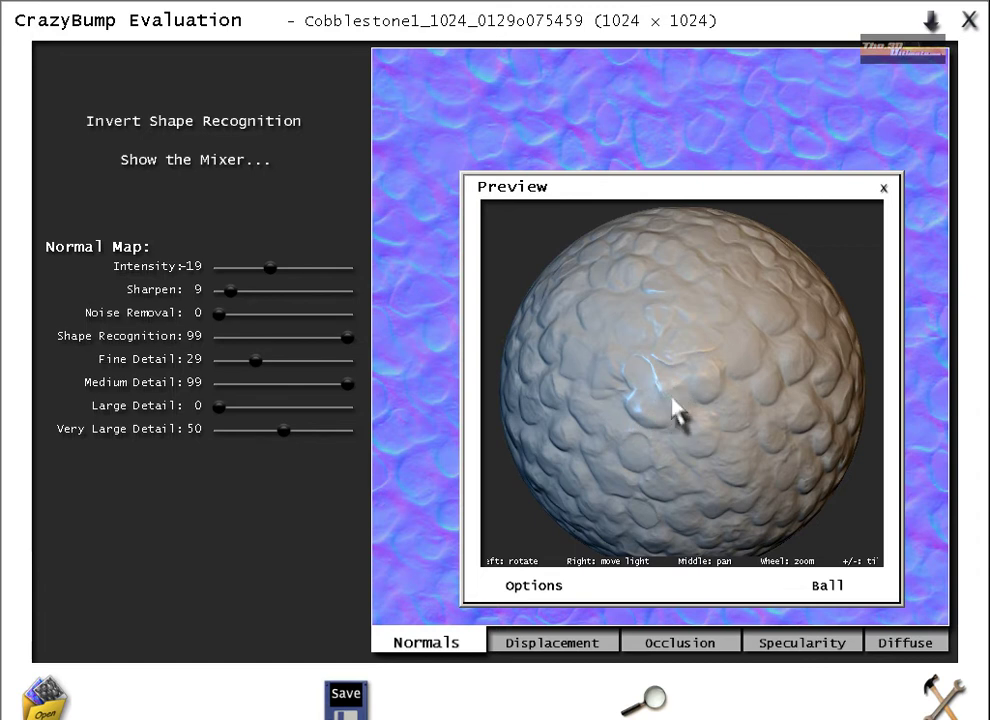
mouse_move(674, 420)
left_mouse_down()
mouse_move(667, 537)
mouse_move(685, 468)
left_mouse_up()
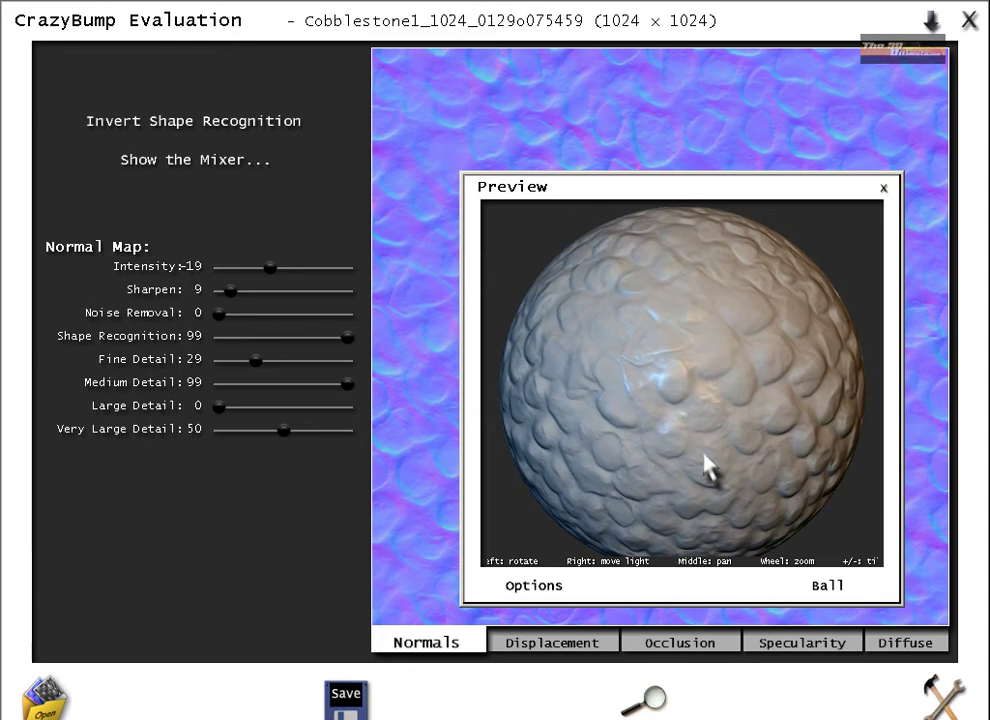
left_click(659, 429)
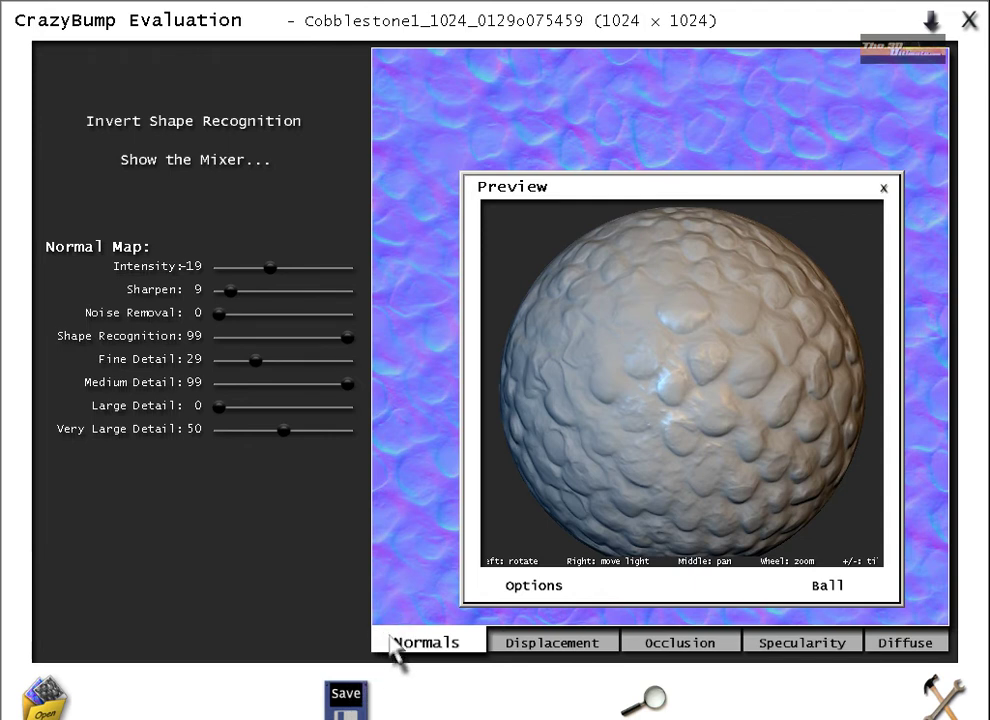
Save the displacement map as the JPG Cobblestone1_1024_0129o075459_DISP2
left_click(347, 697)
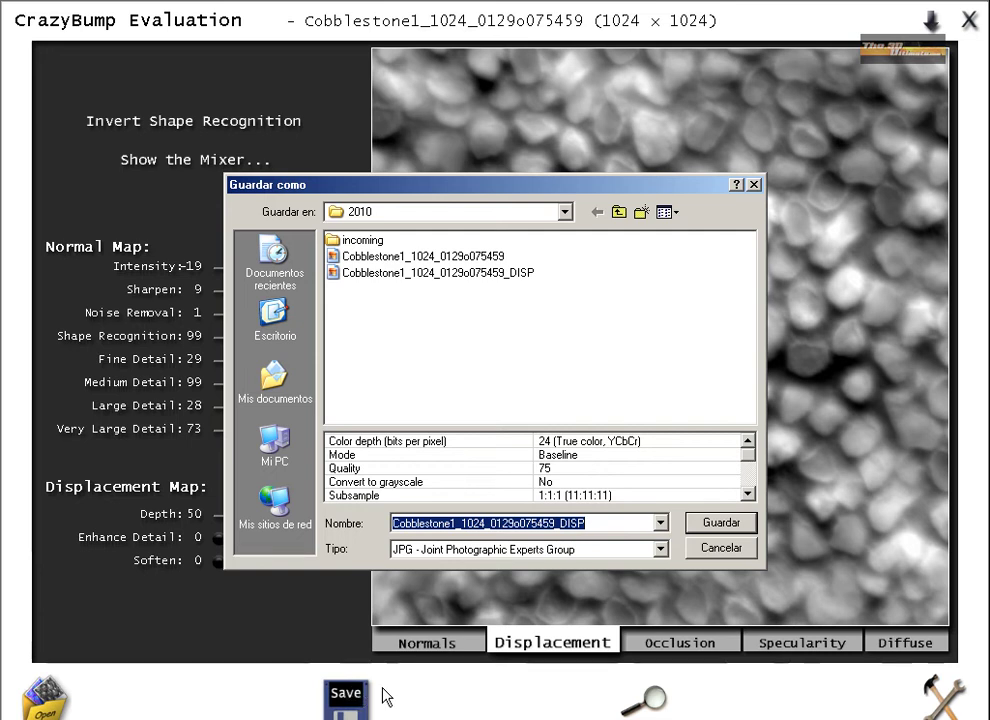
left_click(605, 527)
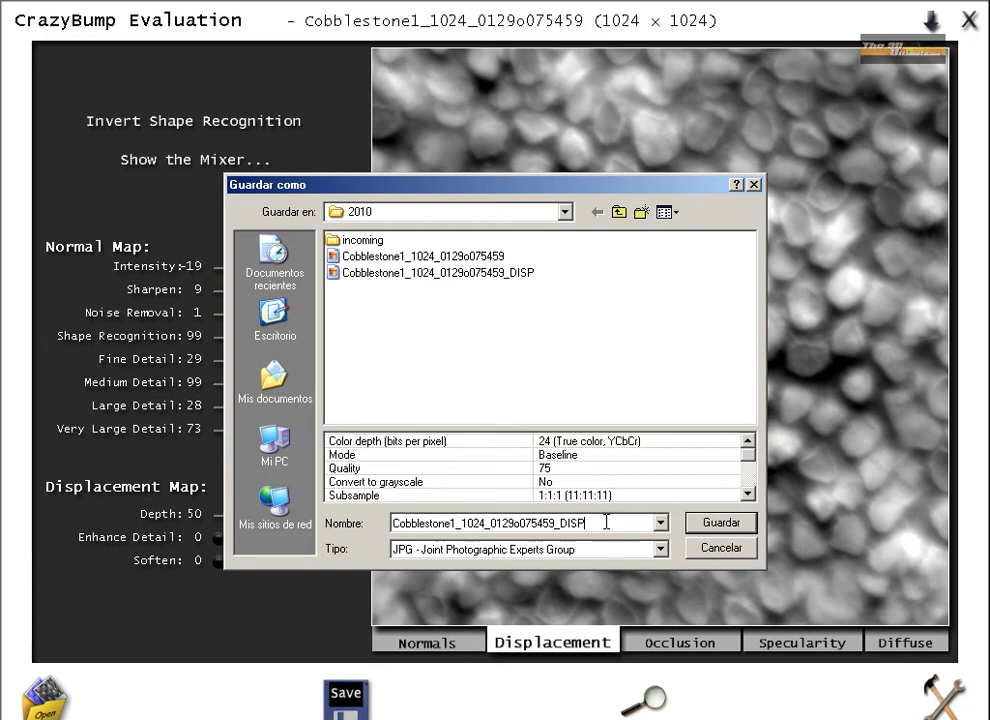
left_click(736, 526)
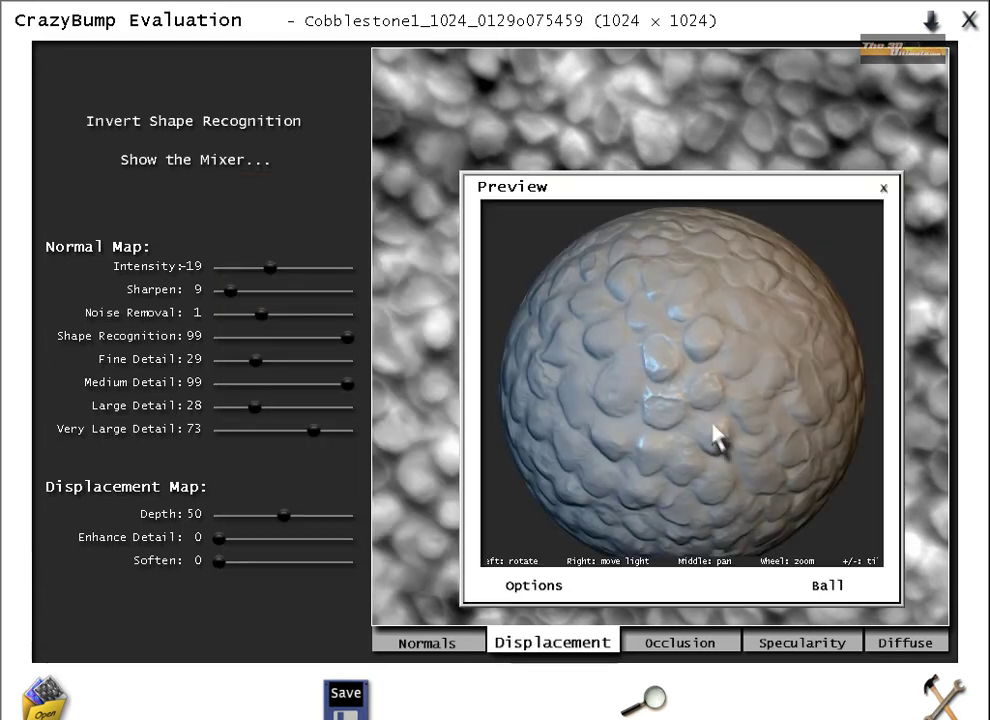
left_click_drag(712, 437, 557, 470)
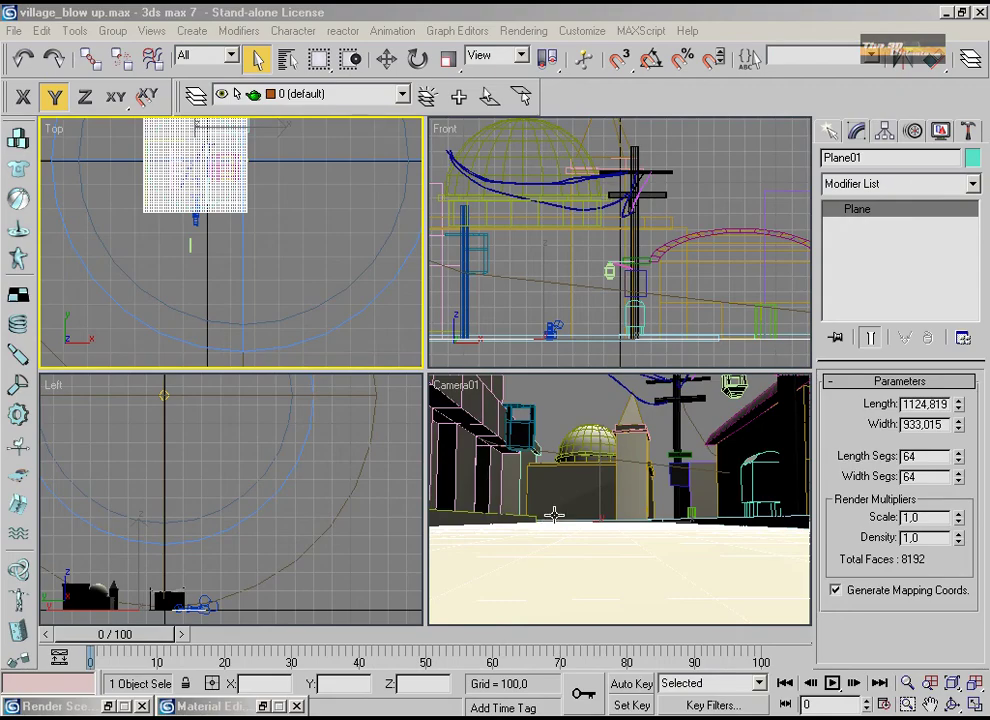
Activate the Camera01 view, return to the first frame and open the Material Editor
right_click(552, 520)
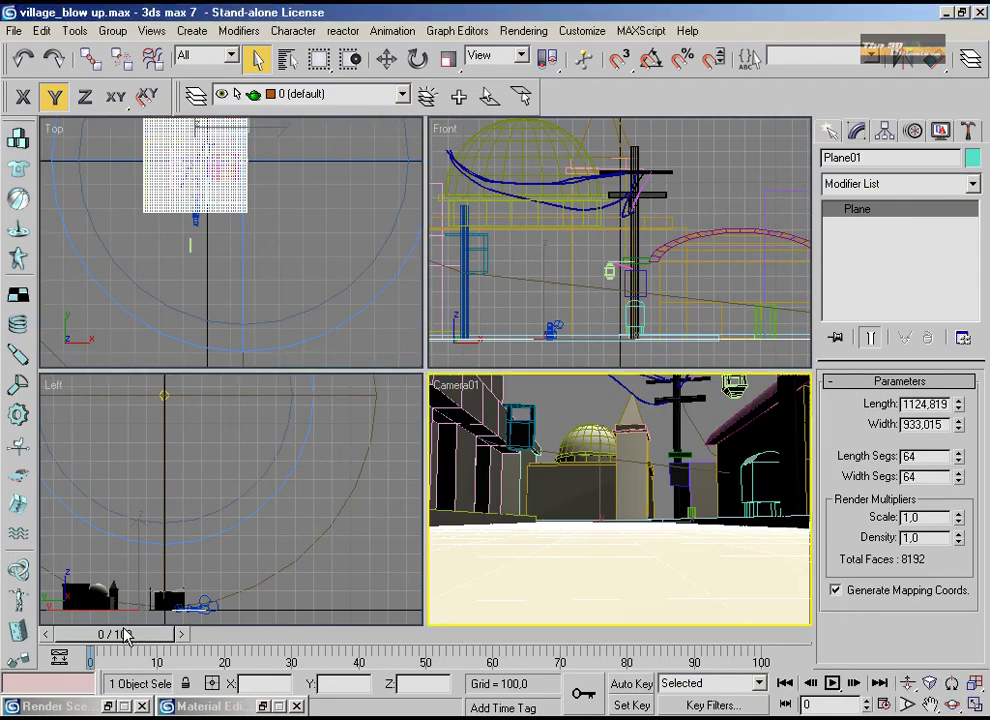
left_click_drag(121, 634, 77, 643)
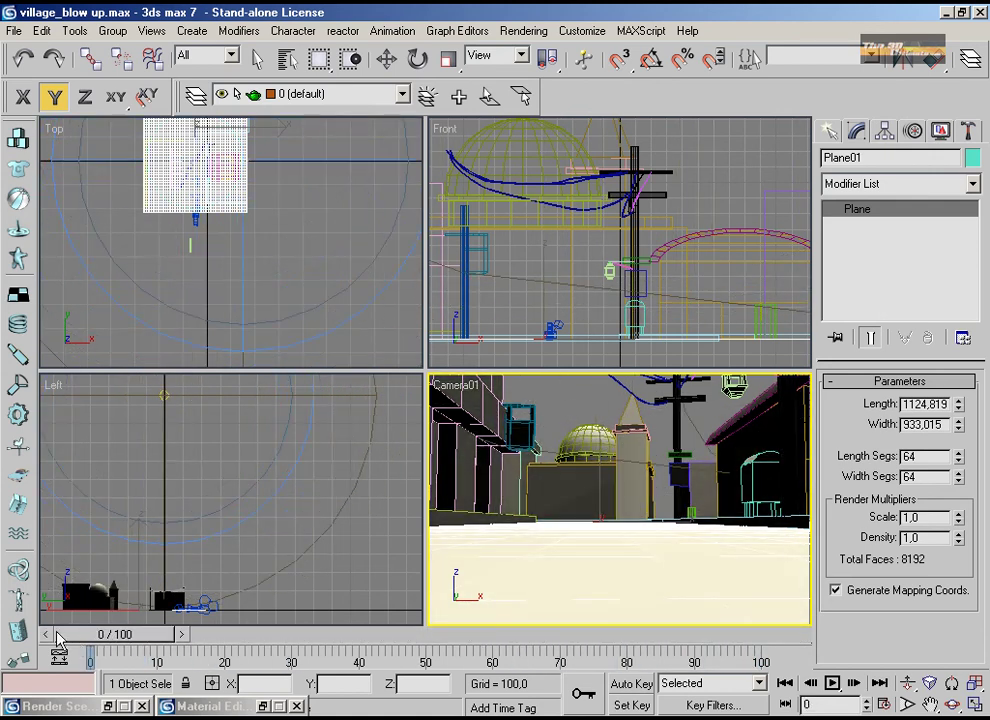
key("q")
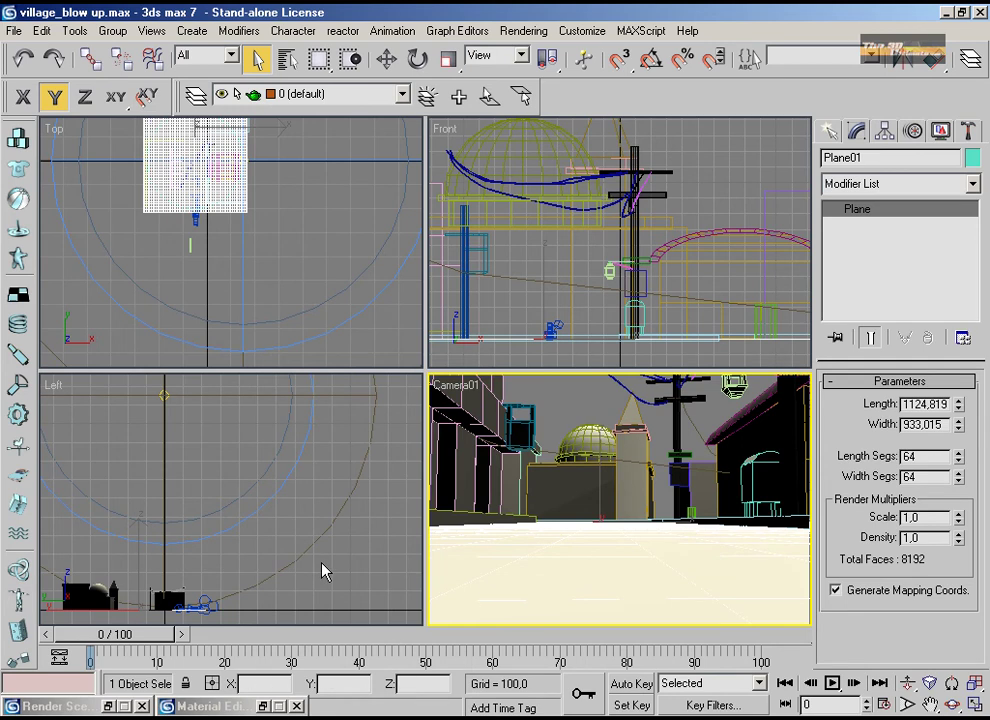
key("m")
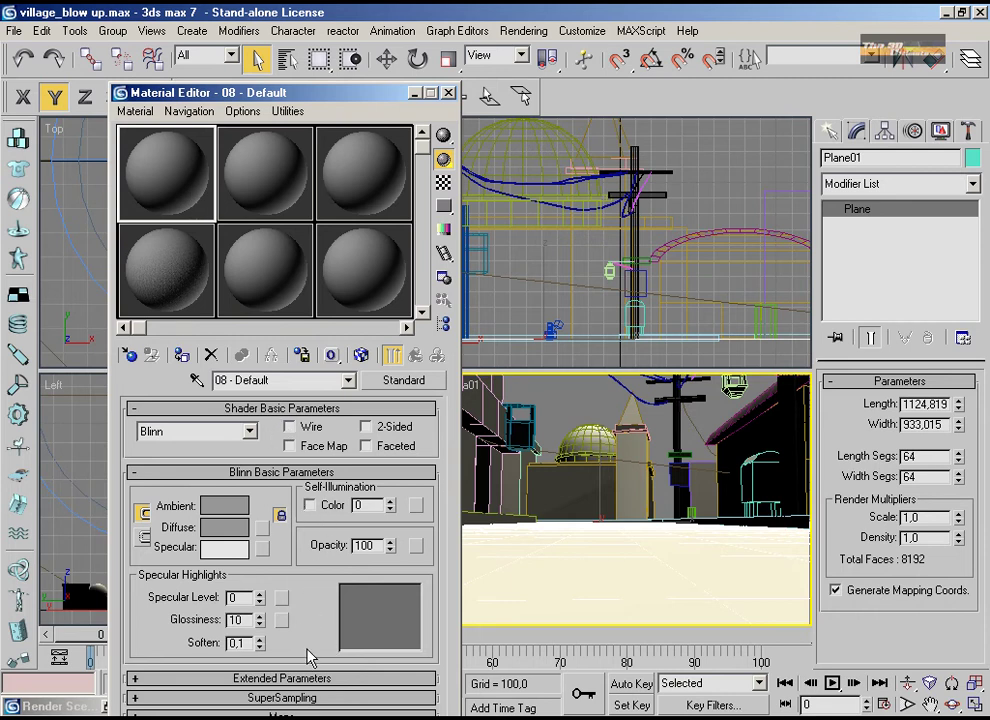
Load Cobblestone_NRM as a Bitmap map in the 08 - Default material's Bump channel
left_click(300, 714)
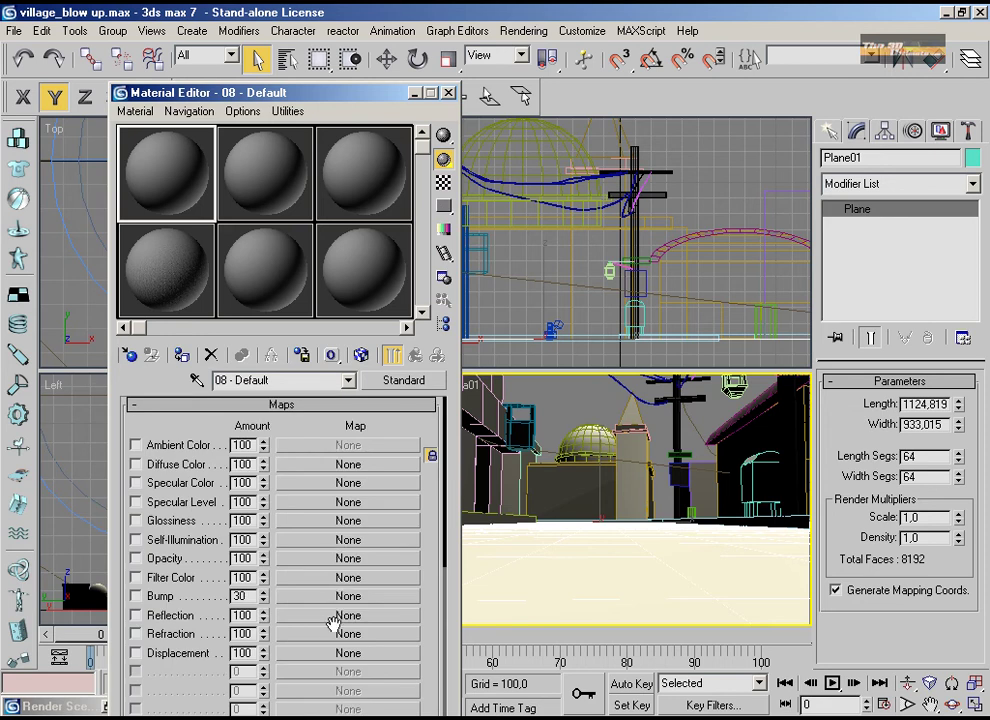
left_click(340, 578)
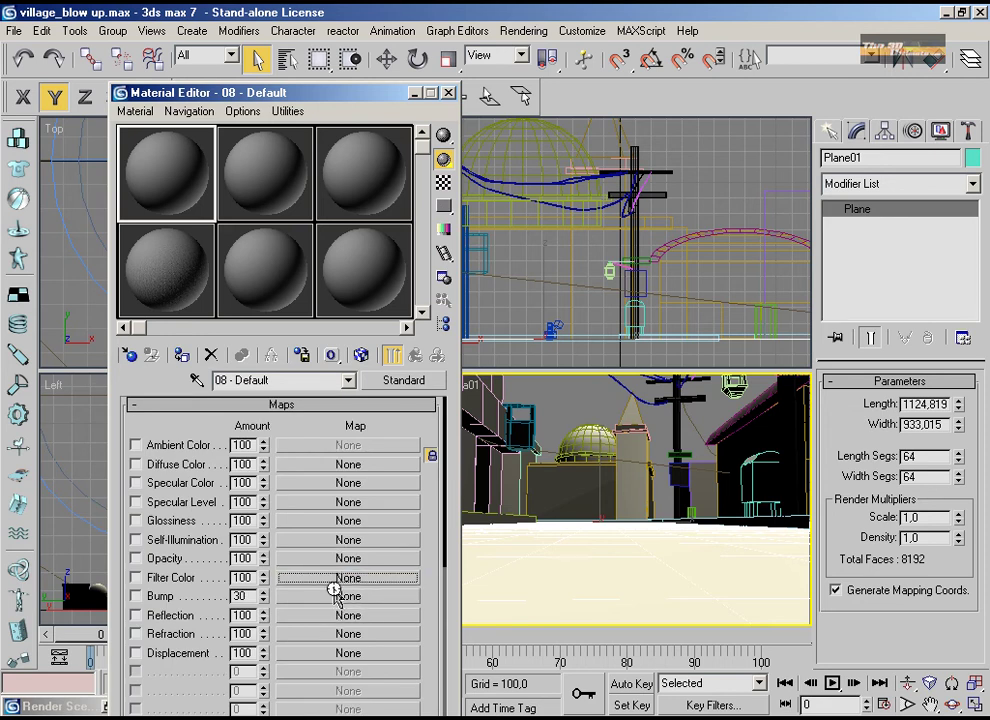
left_click(340, 596)
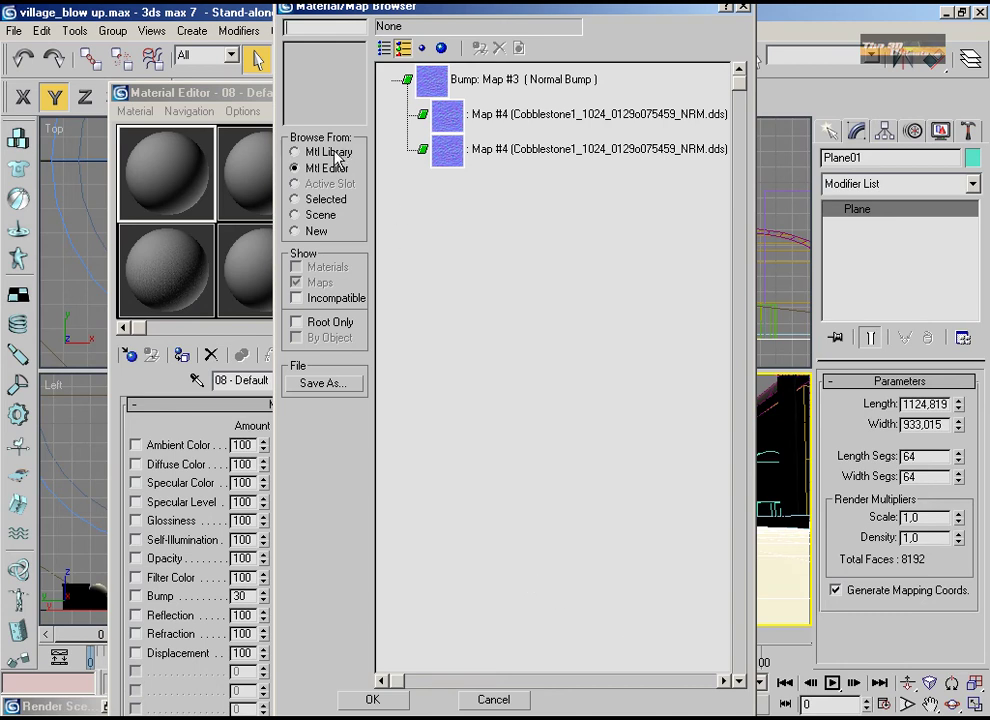
left_click(322, 232)
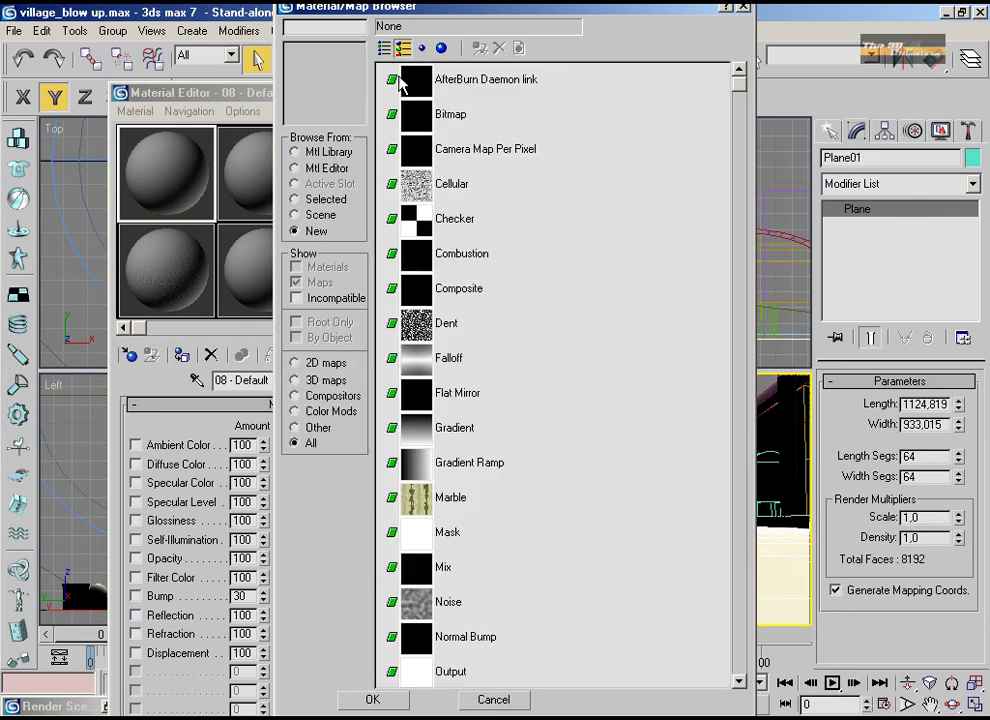
double_click(417, 116)
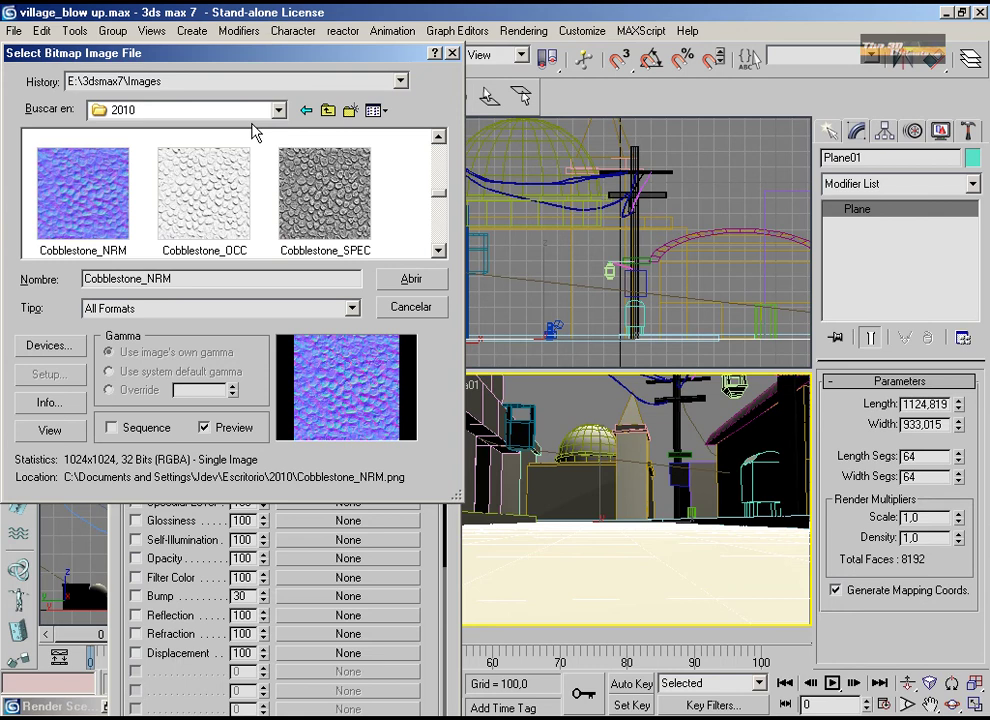
left_click(88, 195)
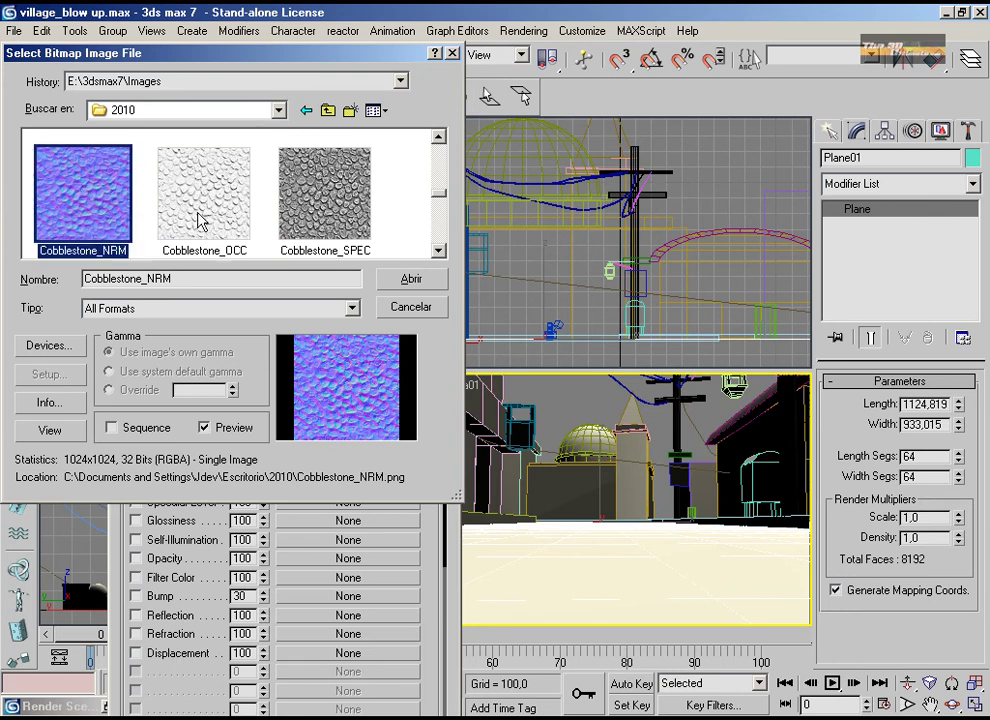
left_click(437, 287)
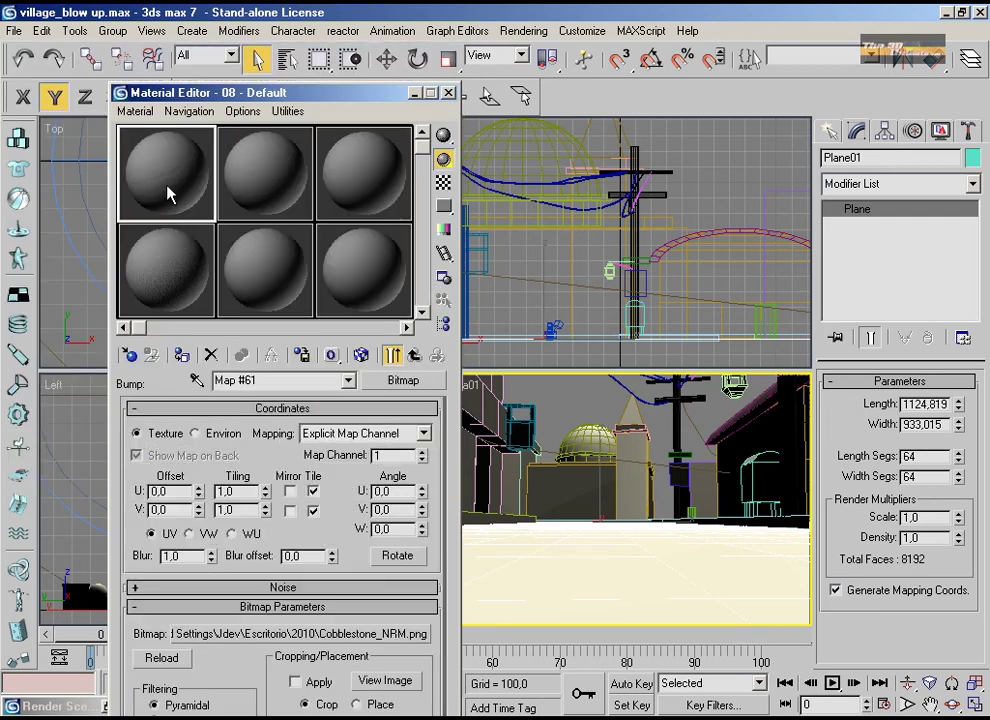
Enlarge the sample sphere and check the bitmap's file path without changing it
double_click(168, 194)
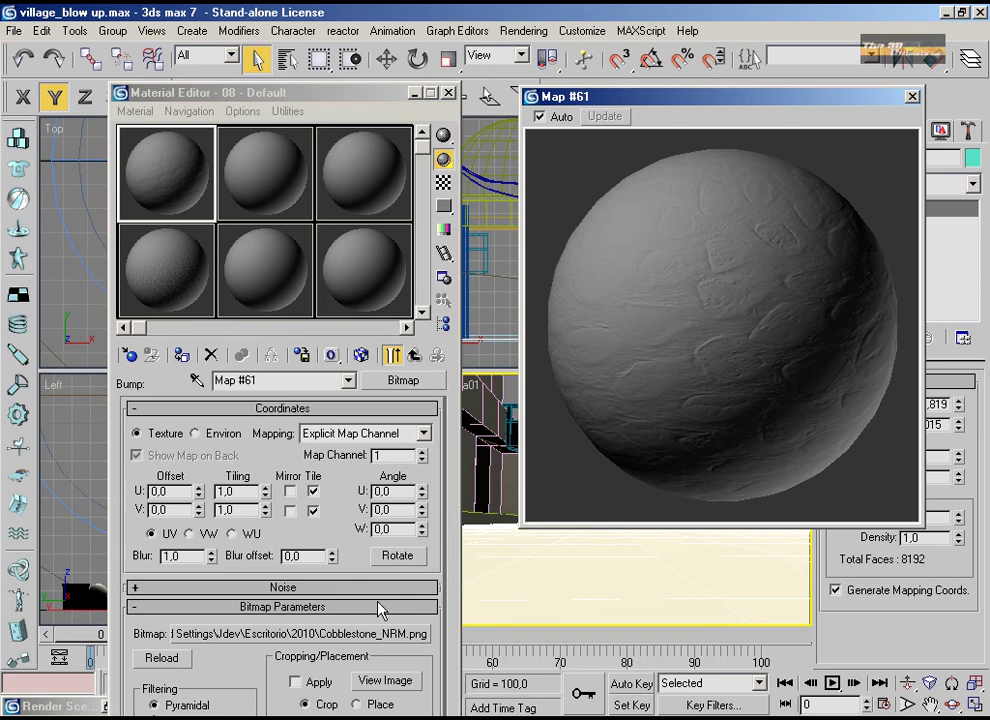
left_click(360, 640)
right_click(360, 638)
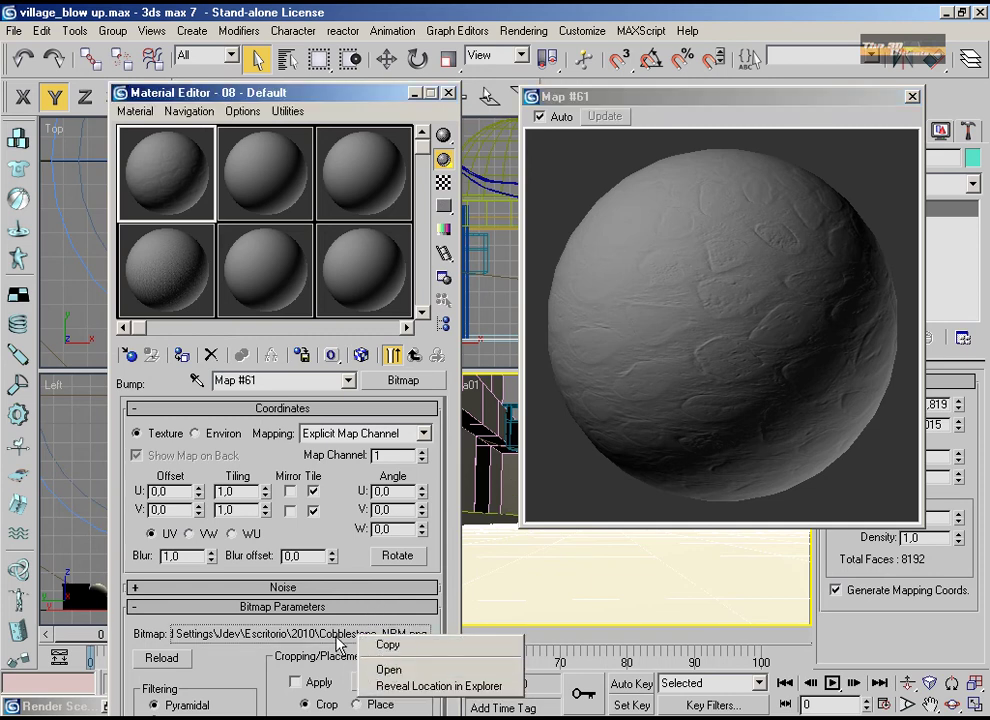
left_click(338, 641)
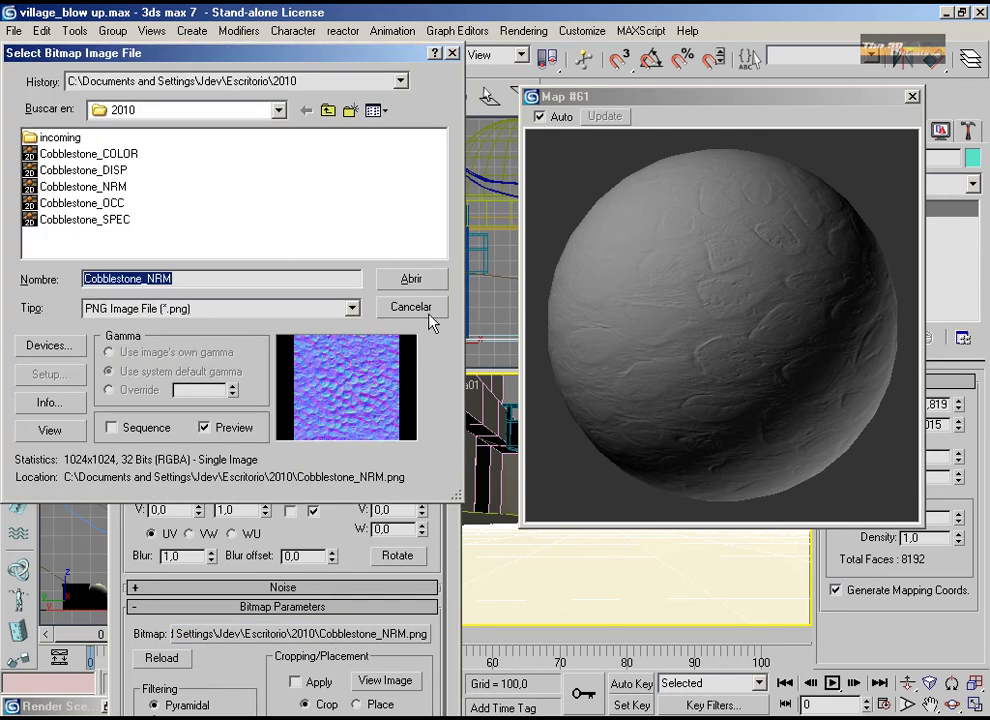
left_click(425, 309)
Replace the bump map with Normal Bump, keeping Cobblestone_NRM as its sub-map
left_click(410, 381)
left_click(419, 672)
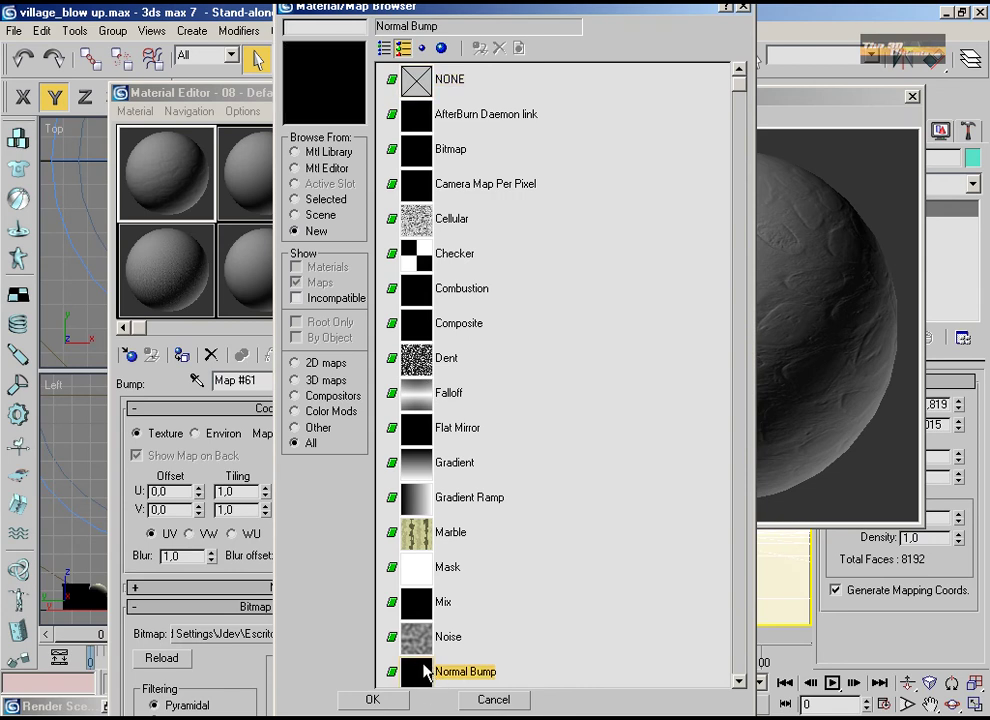
double_click(425, 672)
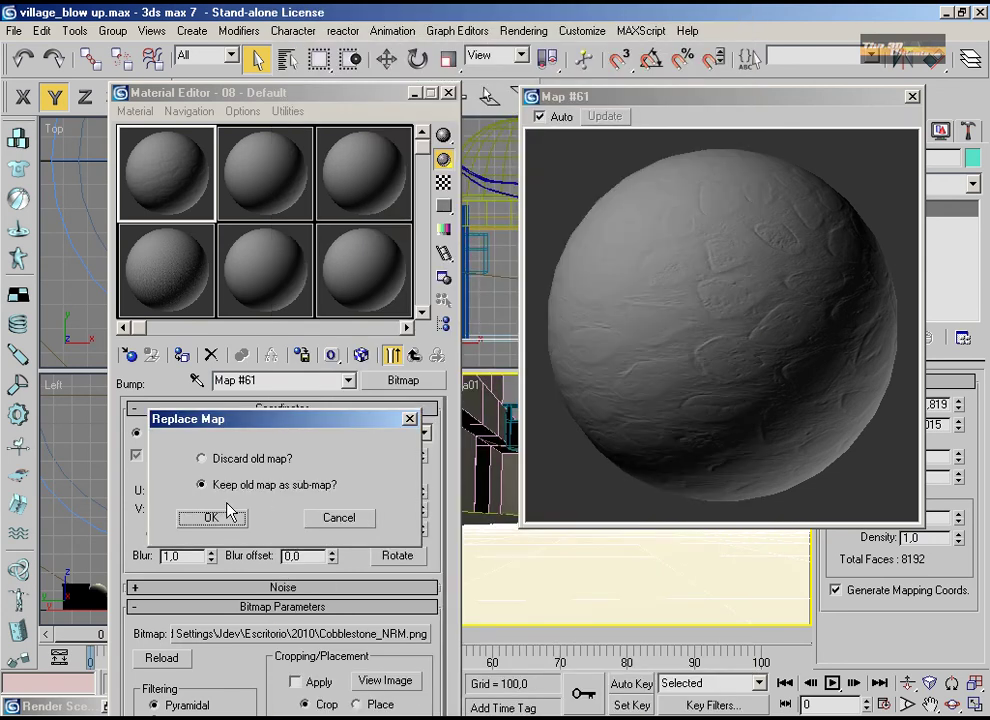
left_click(214, 518)
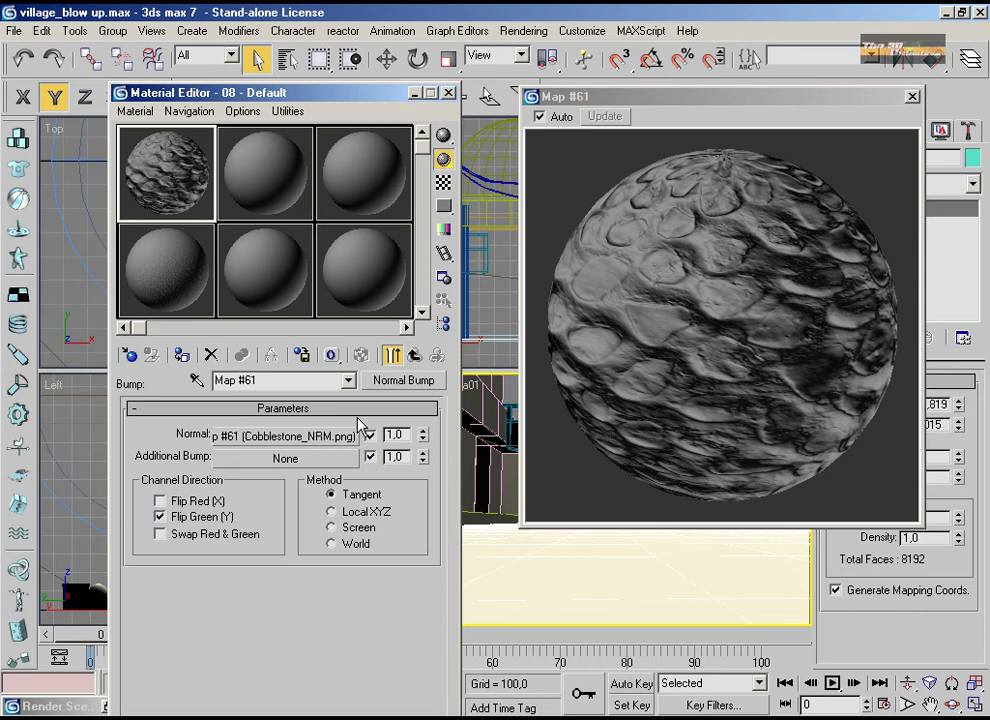
Copy the Cobblestone_NRM normal map into the Additional Bump slot
left_click_drag(340, 443, 346, 462)
left_click(266, 479)
left_click(260, 539)
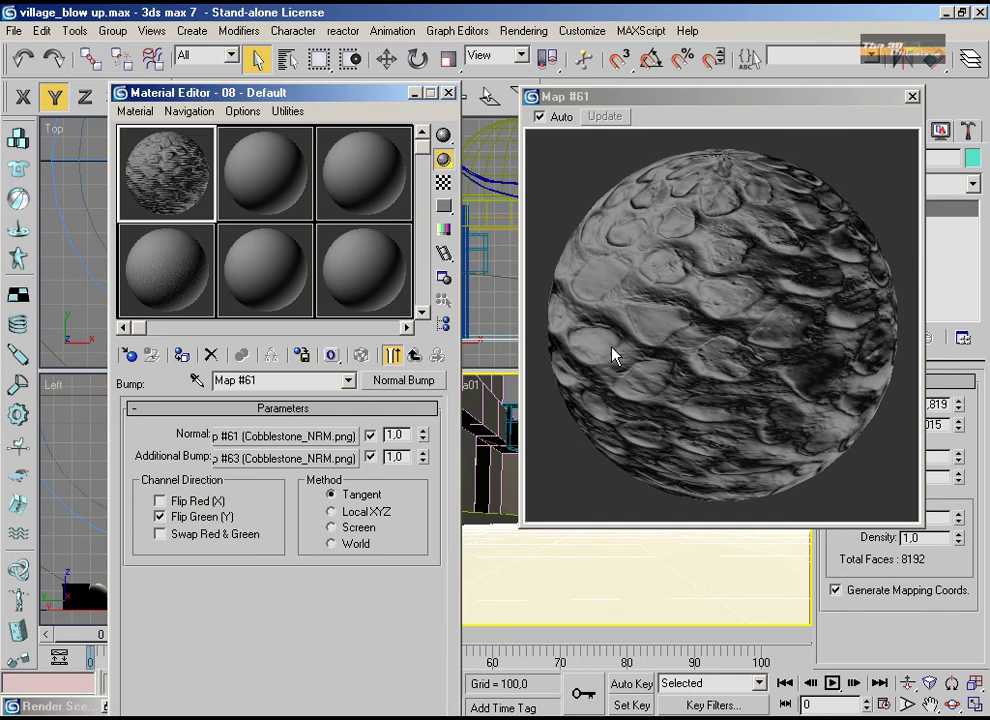
Set the Normal Bump method to Screen with normal strength 2,5, then return to the parent material
left_click(362, 512)
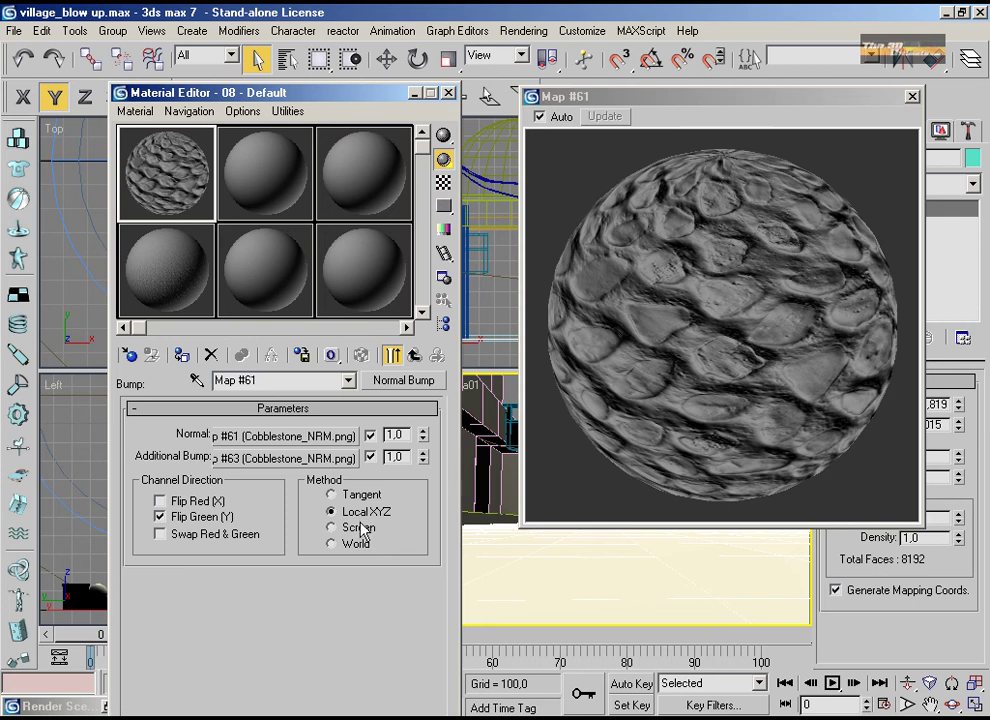
left_click(358, 527)
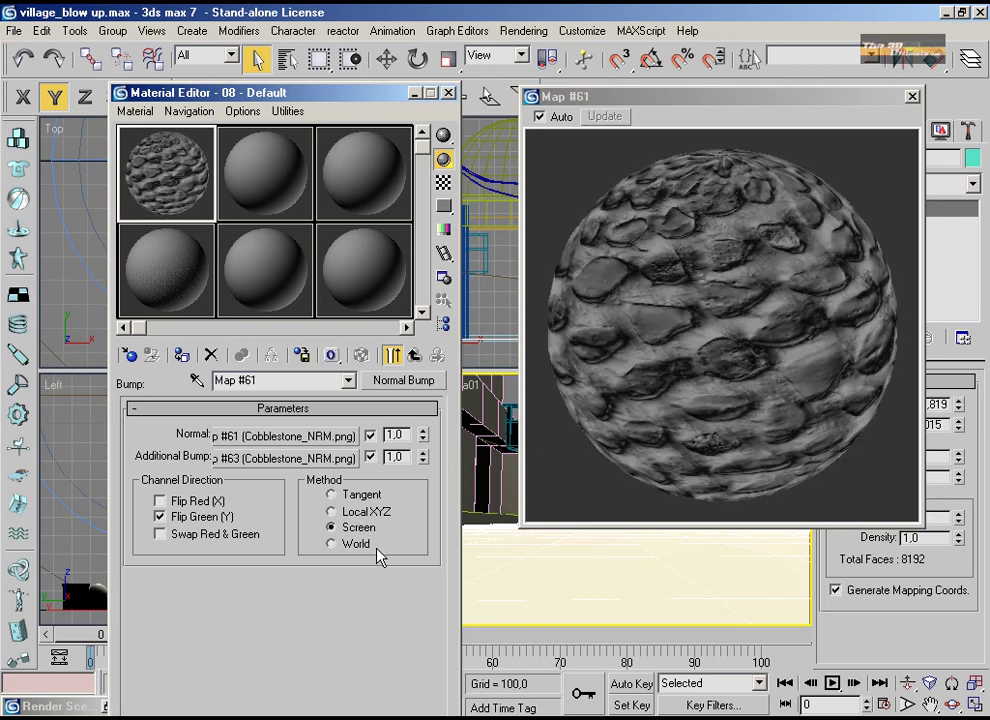
left_click(342, 546)
left_click_drag(420, 437, 419, 403)
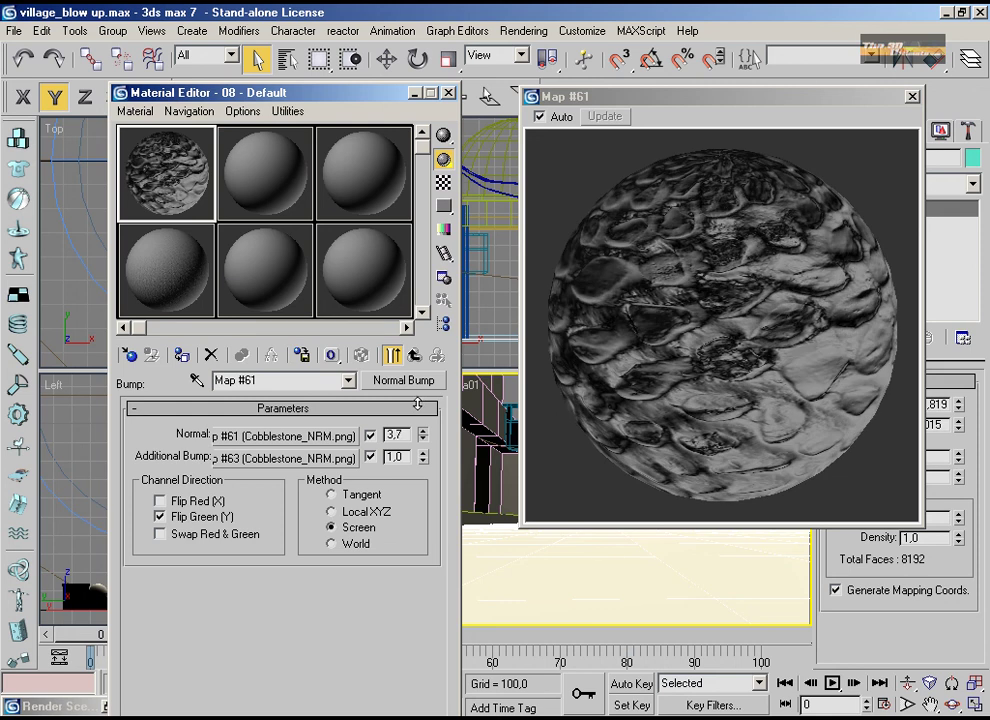
left_click_drag(418, 411, 418, 414)
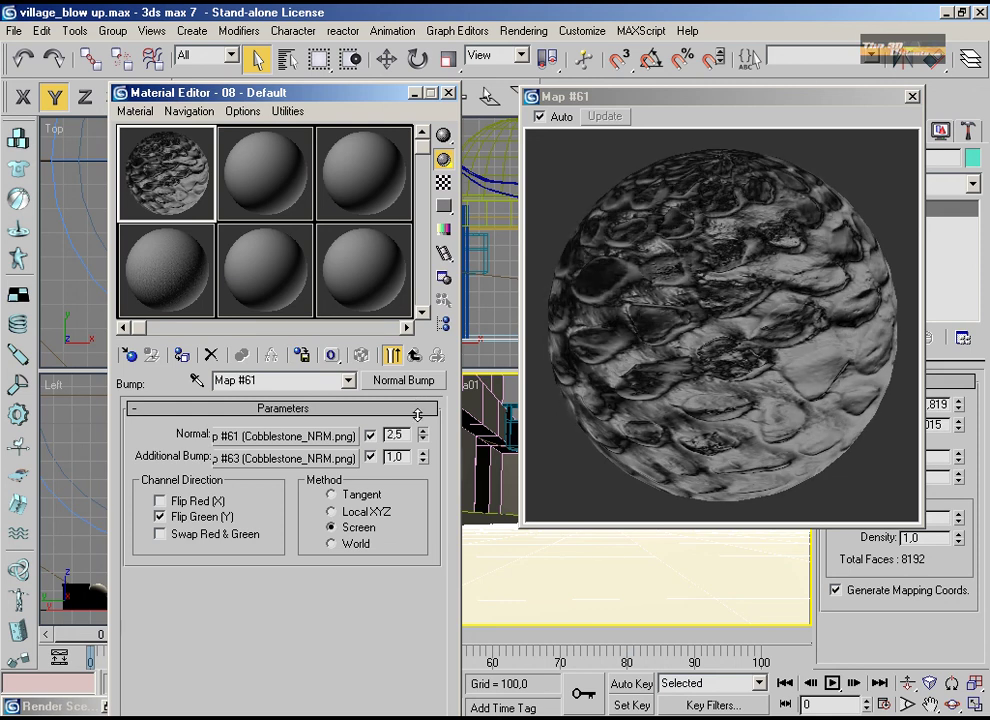
left_click(355, 496)
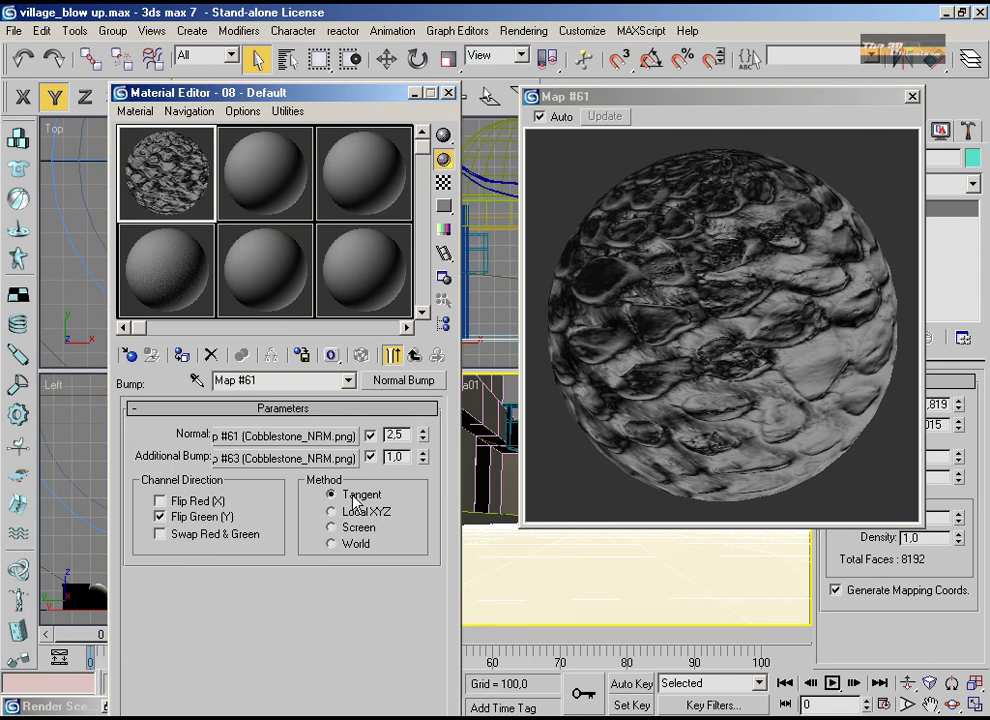
left_click(355, 545)
key("Up")
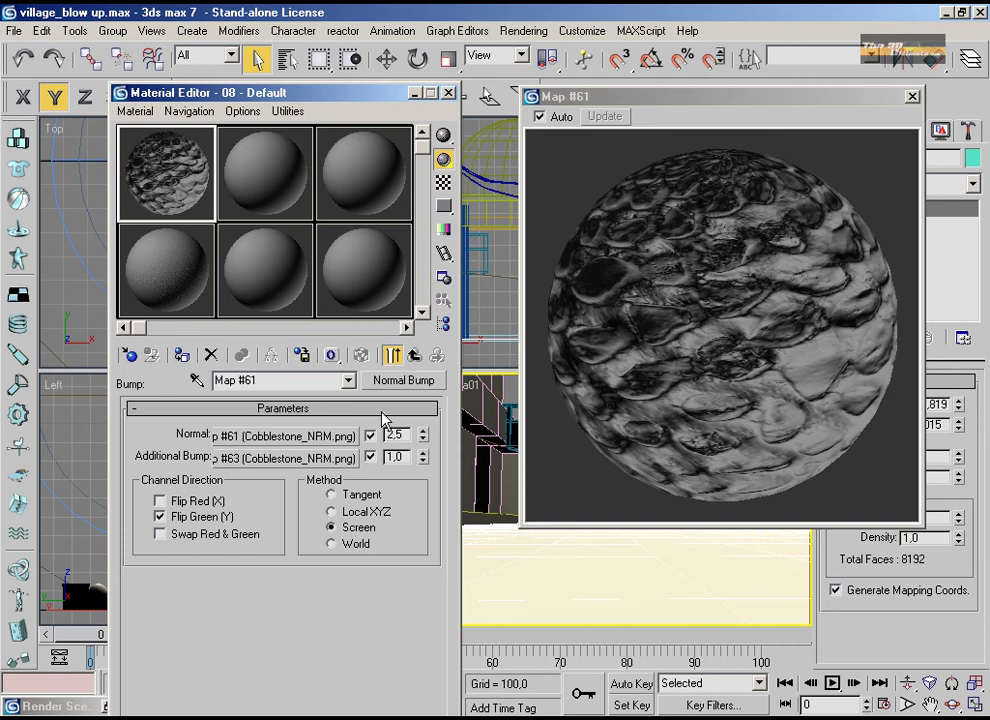
left_click(414, 356)
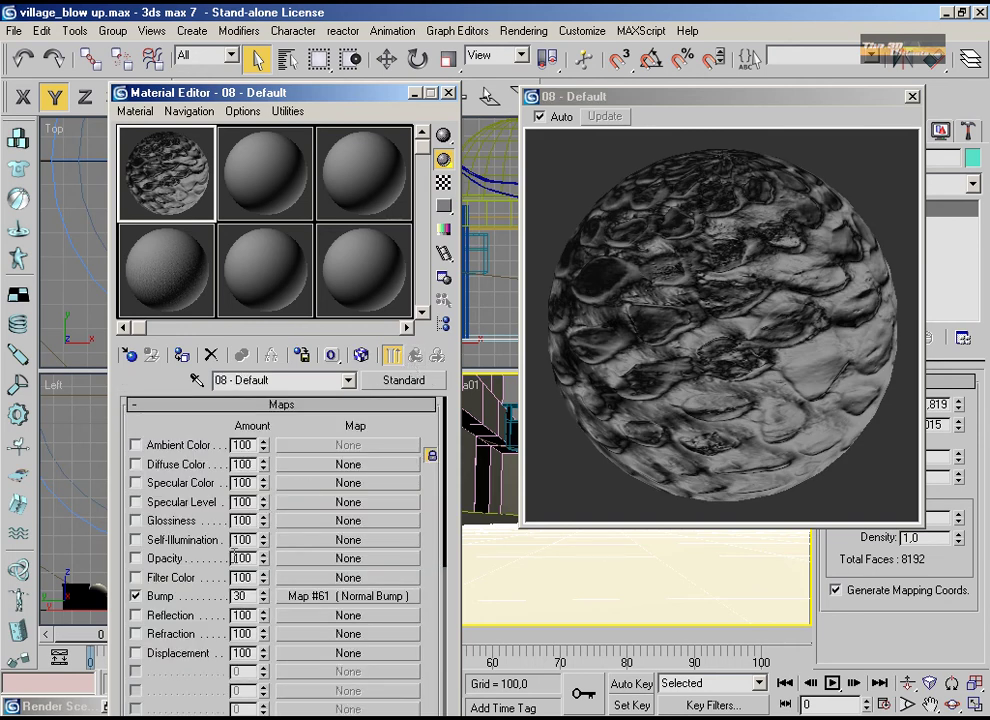
Raise the Bump amount to 41 and enable Face Map on the 08 - Default material
left_click(264, 592)
left_click_drag(264, 596, 265, 579)
left_click_drag(413, 416, 400, 634)
left_click_drag(334, 449, 331, 585)
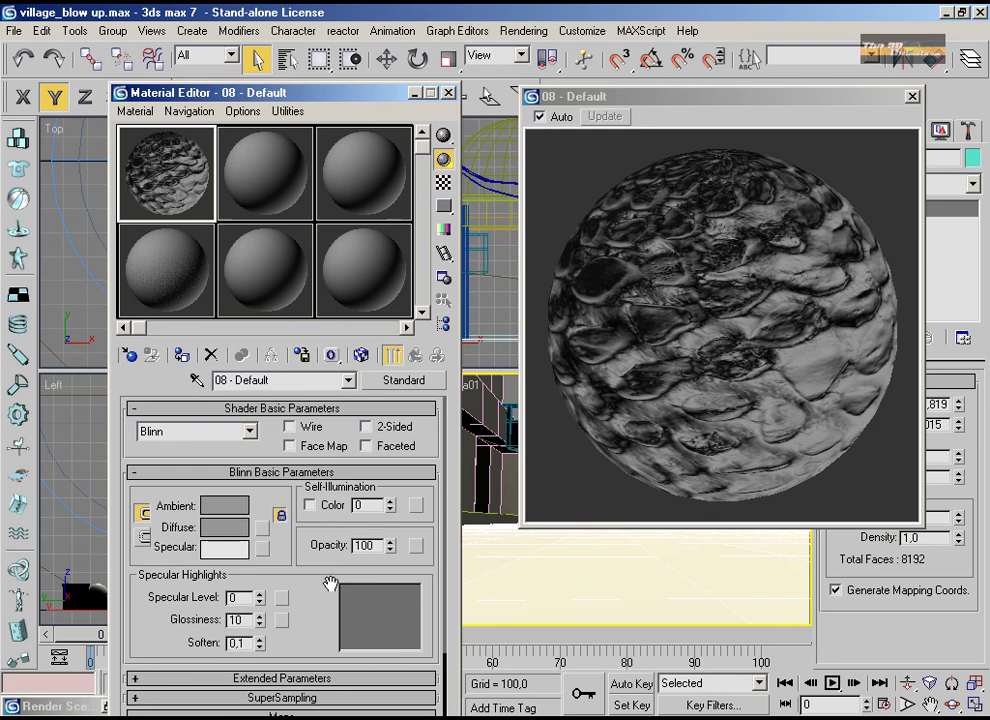
left_click(289, 446)
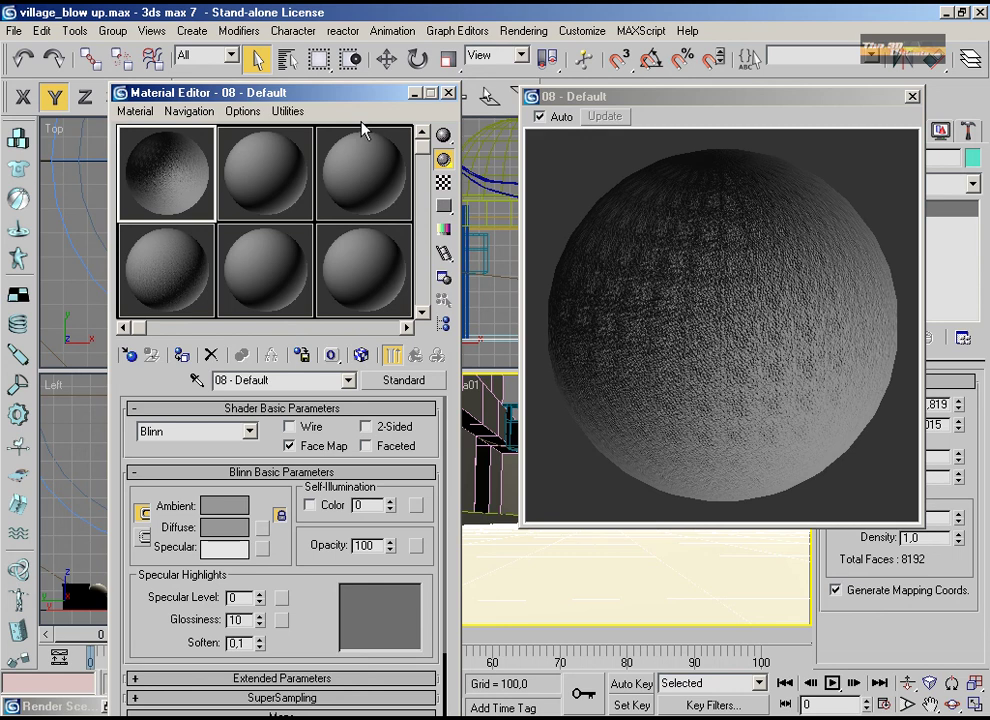
left_click_drag(278, 90, 749, 172)
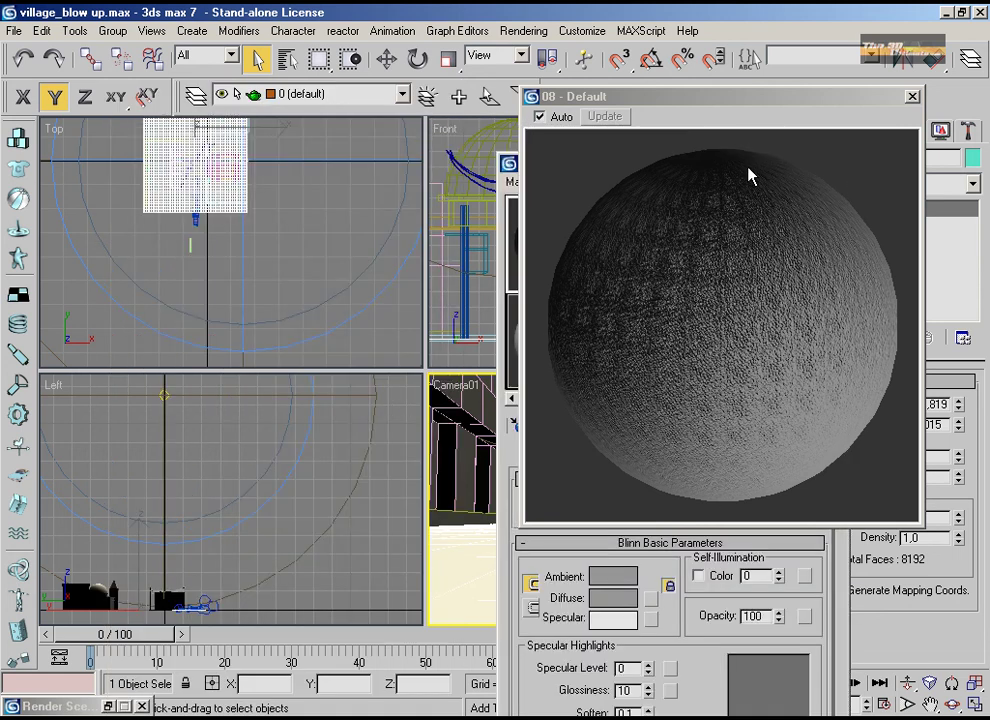
Select the ground plane Plane01 and close the material preview window
left_click(283, 247)
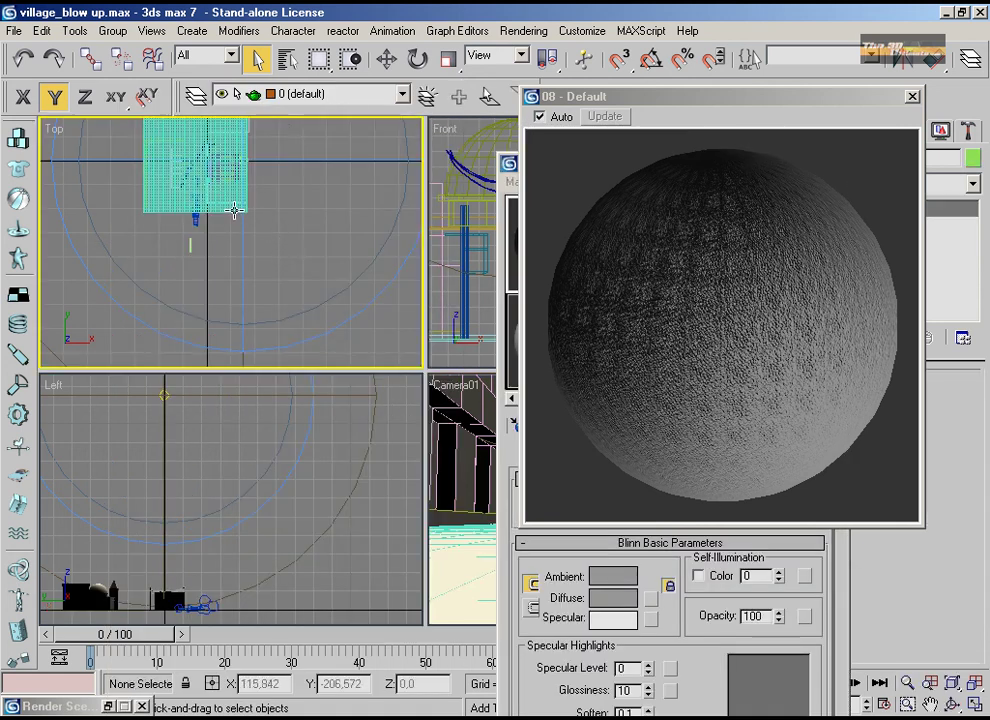
left_click(238, 211)
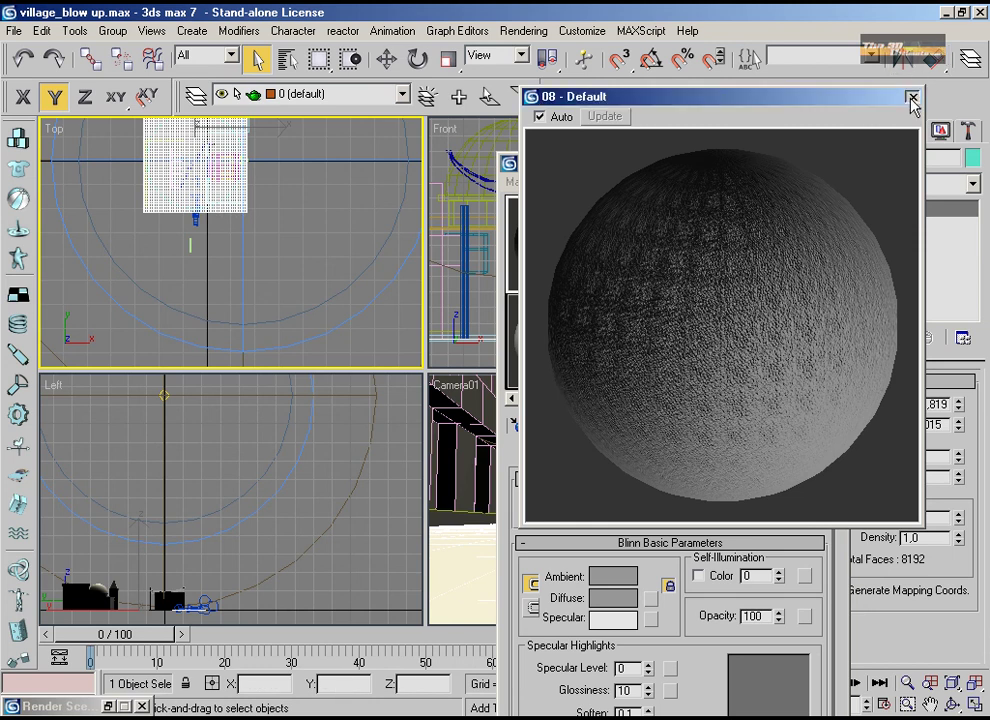
left_click(912, 96)
Minimize the Material Editor and open Render Scene for the Camera01 view
left_click_drag(741, 158, 741, 195)
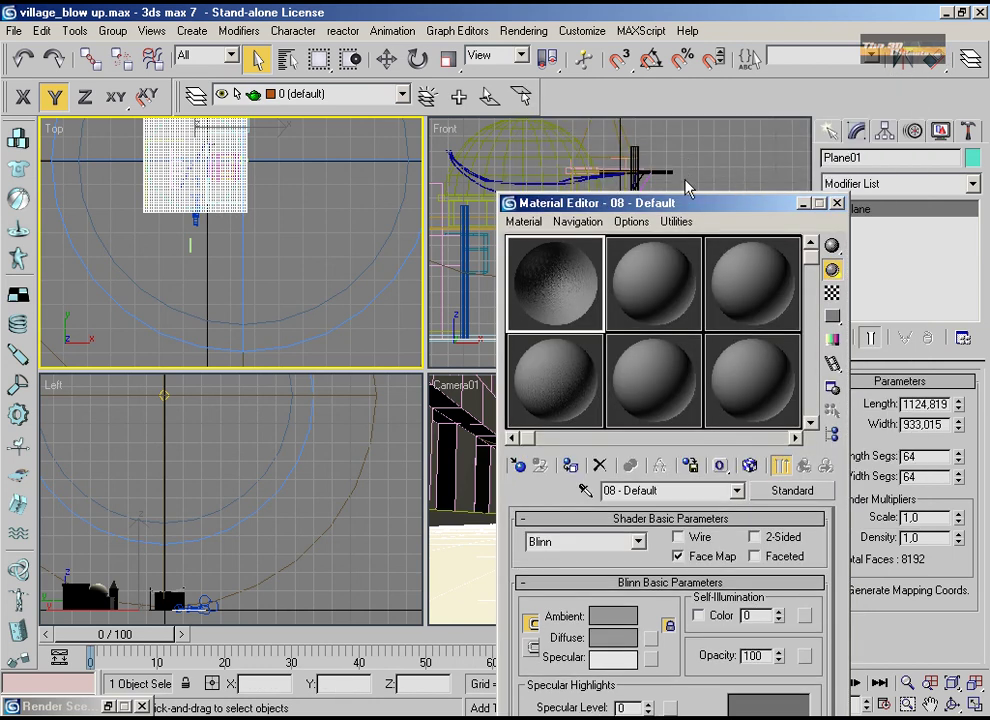
left_click_drag(652, 203, 344, 155)
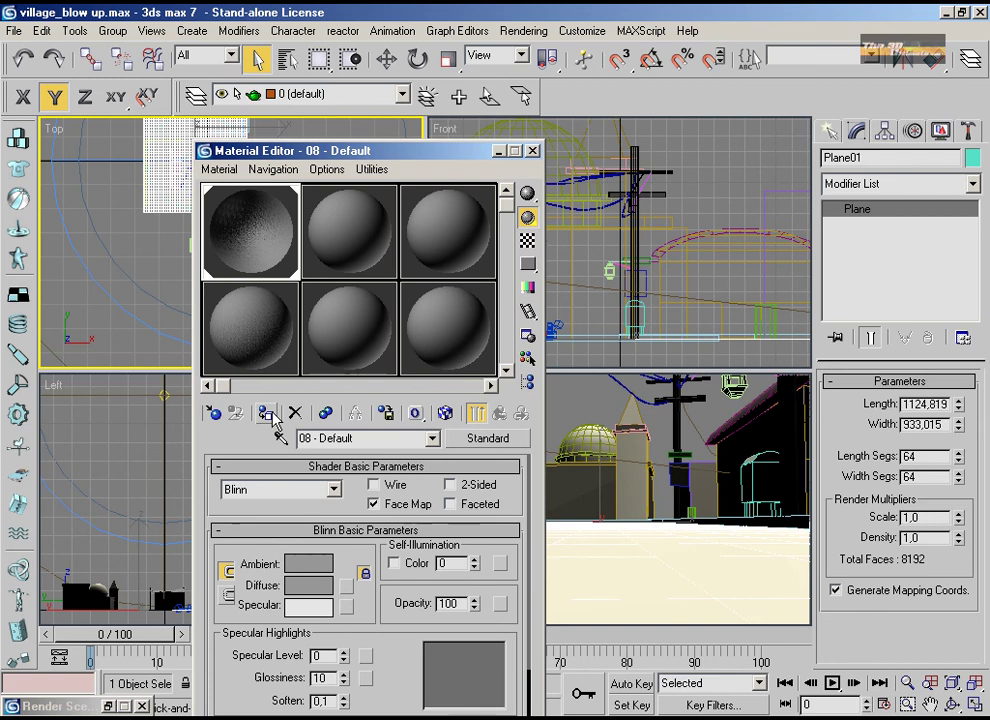
left_click(498, 151)
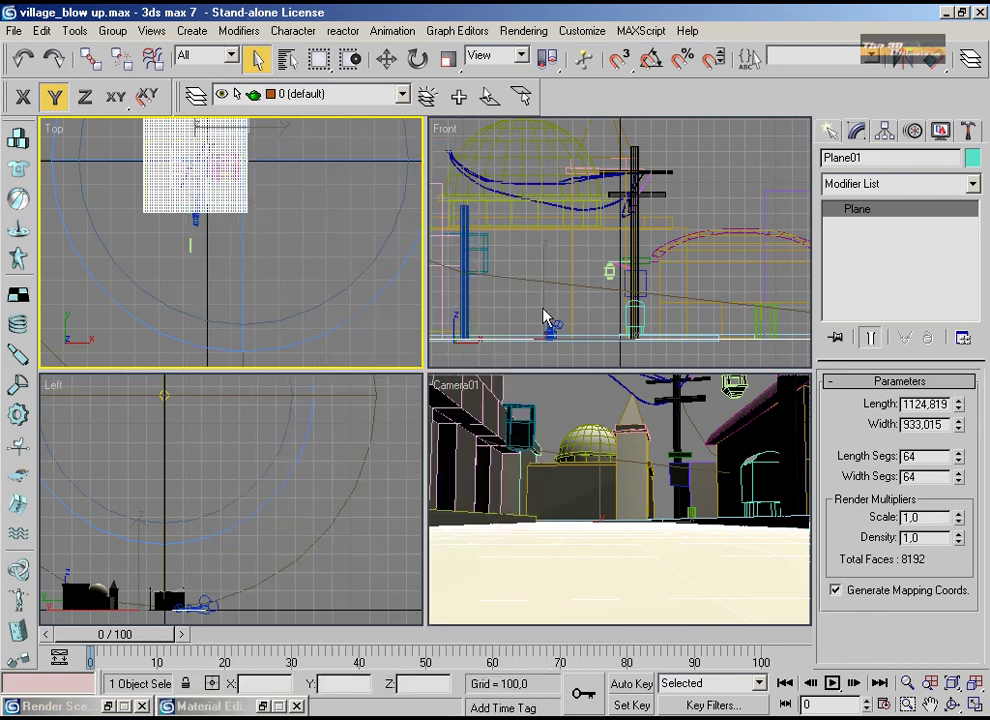
right_click(578, 426)
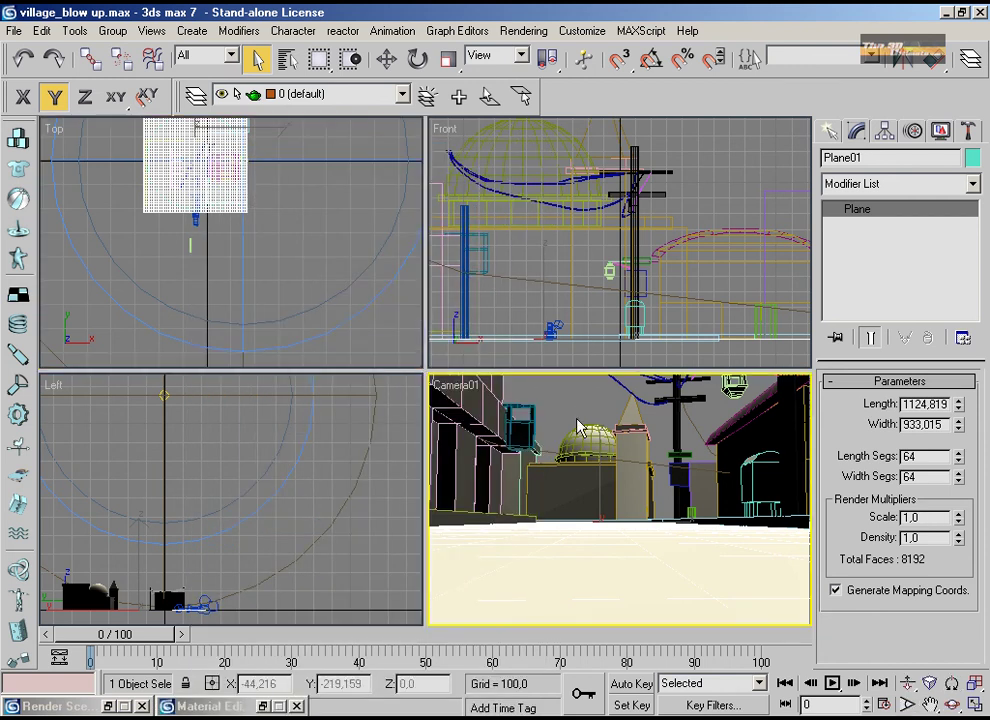
key("F10")
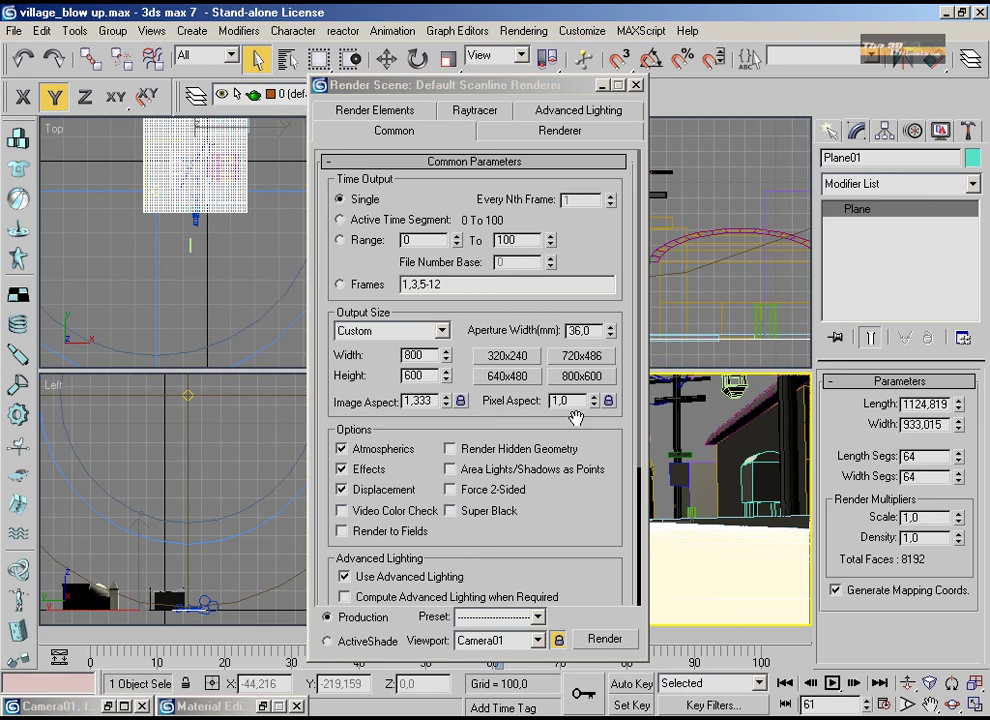
Open the ground's Normal Bump map settings and render the Camera01 street view, frame 61
key("m")
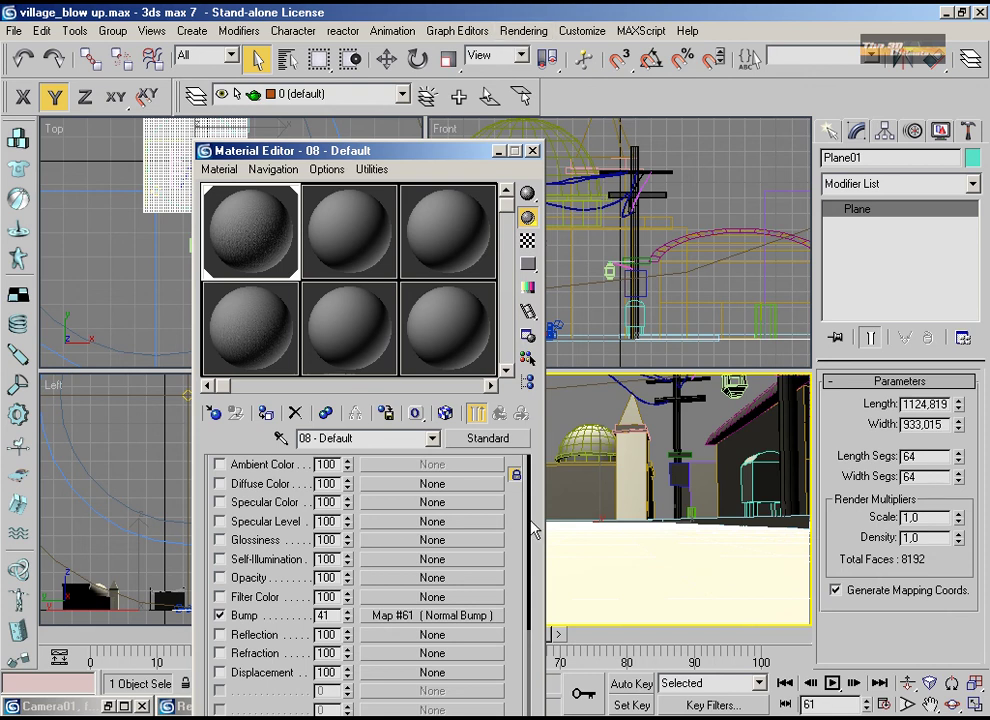
left_click(492, 617)
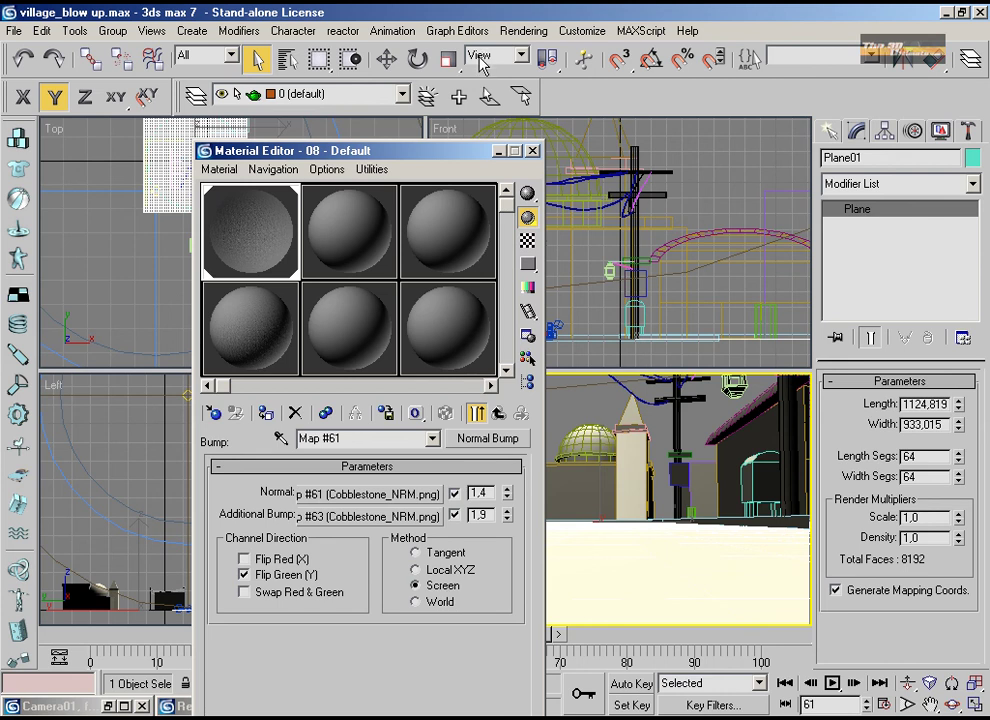
right_click(181, 704)
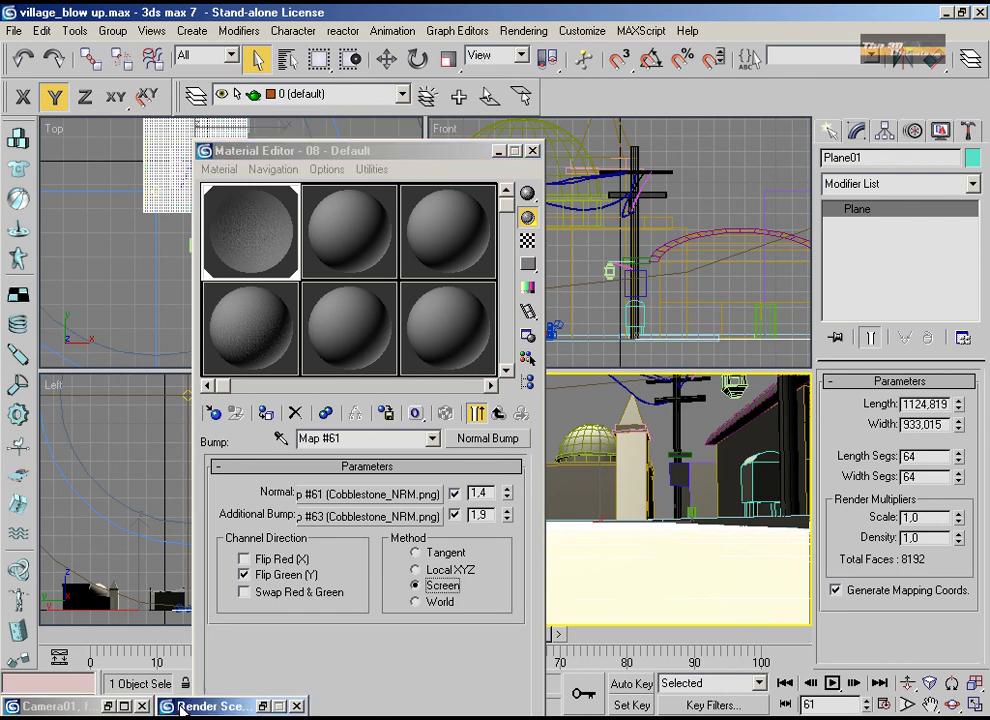
left_click(210, 583)
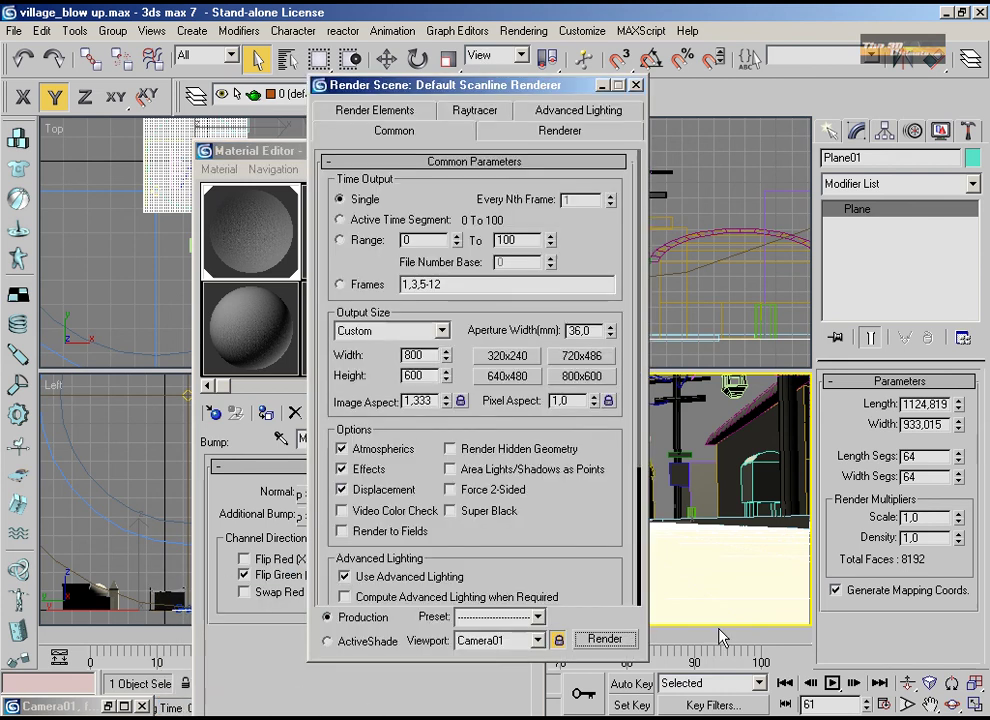
left_click(604, 638)
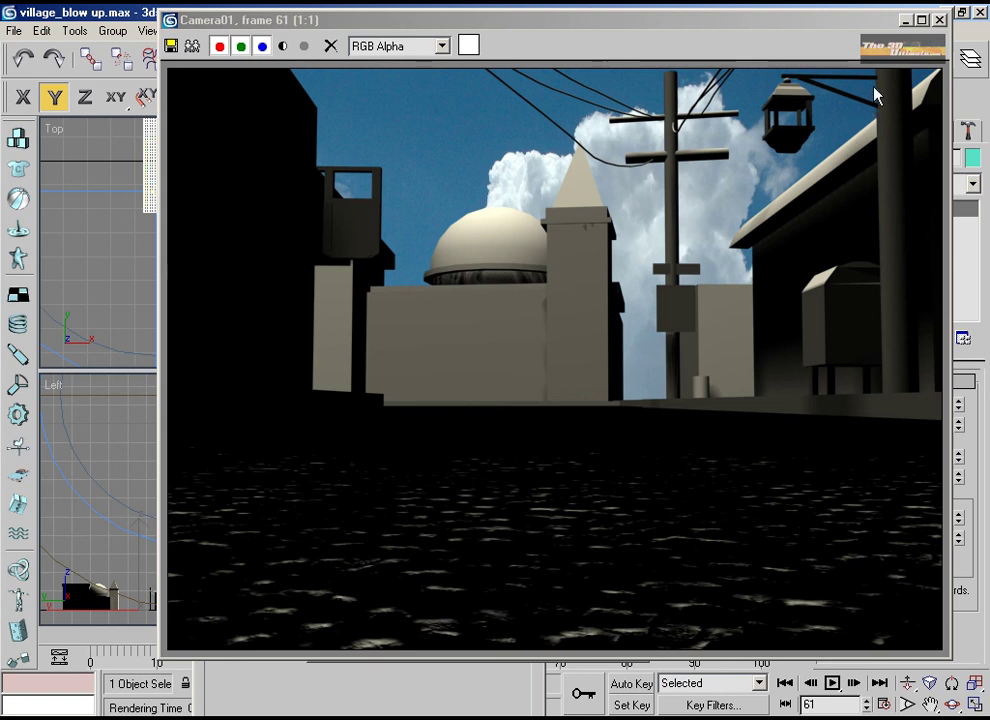
Switch the Normal Bump method to Tangent and re-render Camera01 to compare the cobblestones
left_click(905, 19)
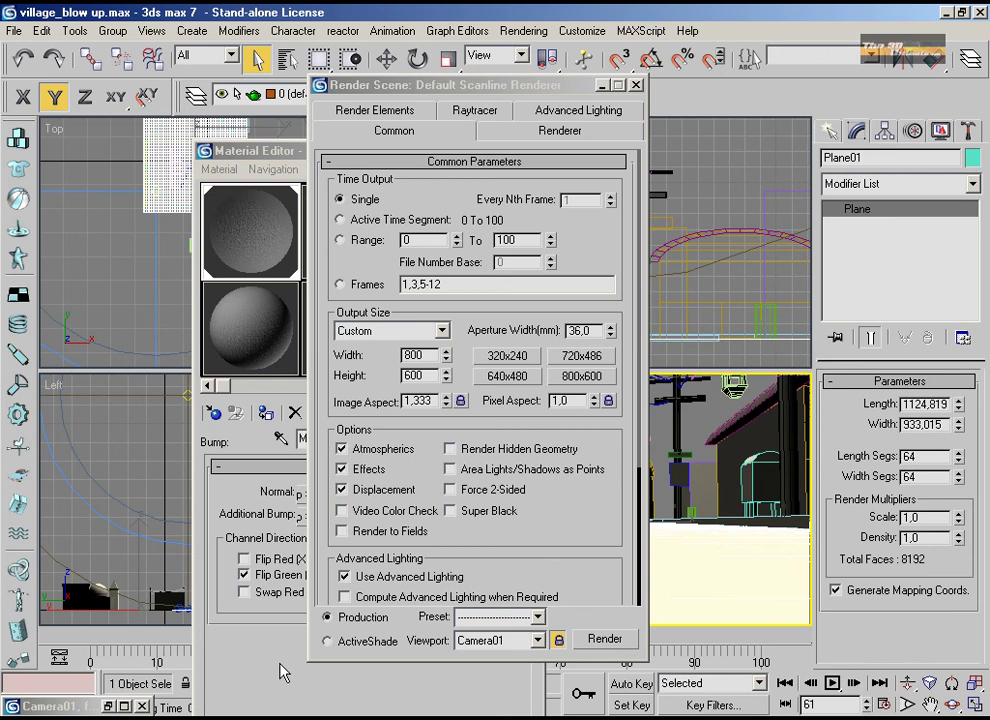
left_click(281, 697)
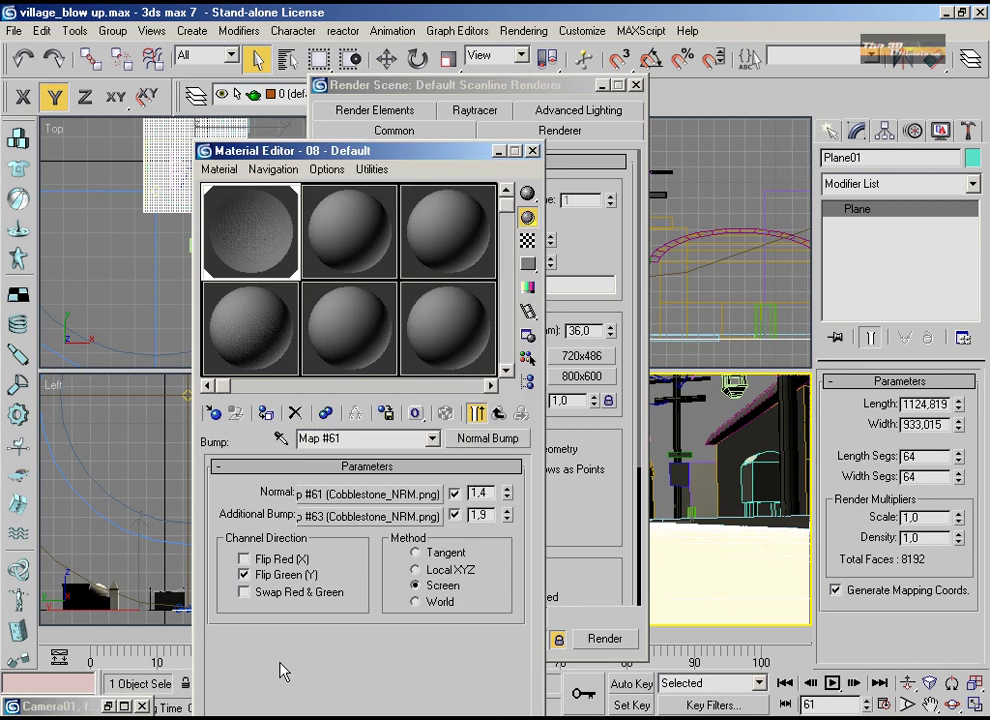
left_click(446, 553)
left_click(598, 645)
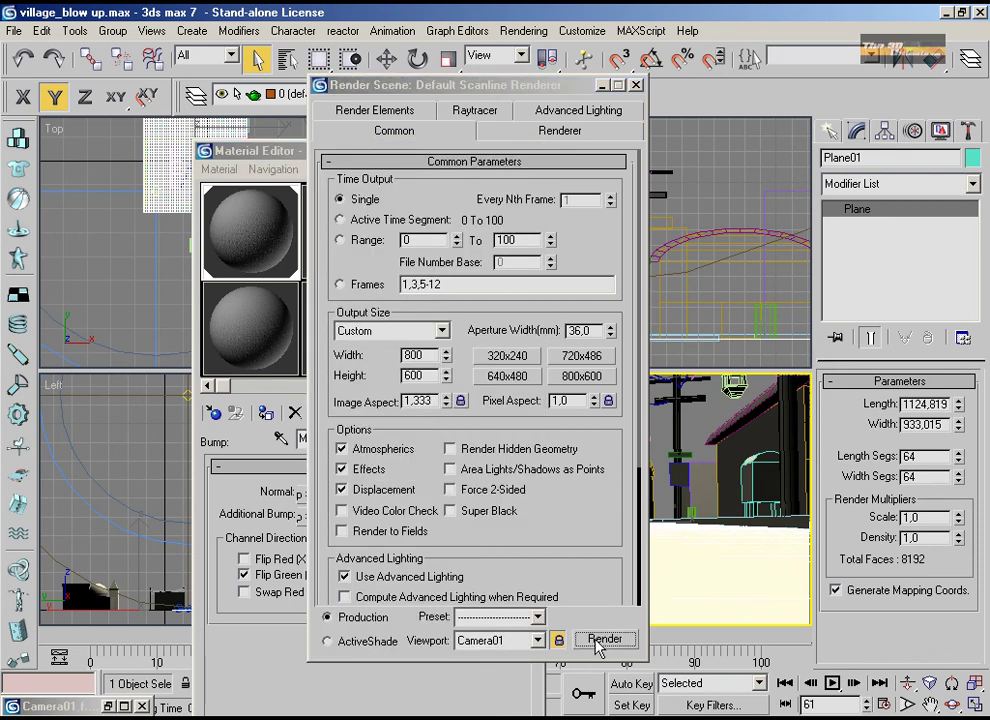
left_click(602, 640)
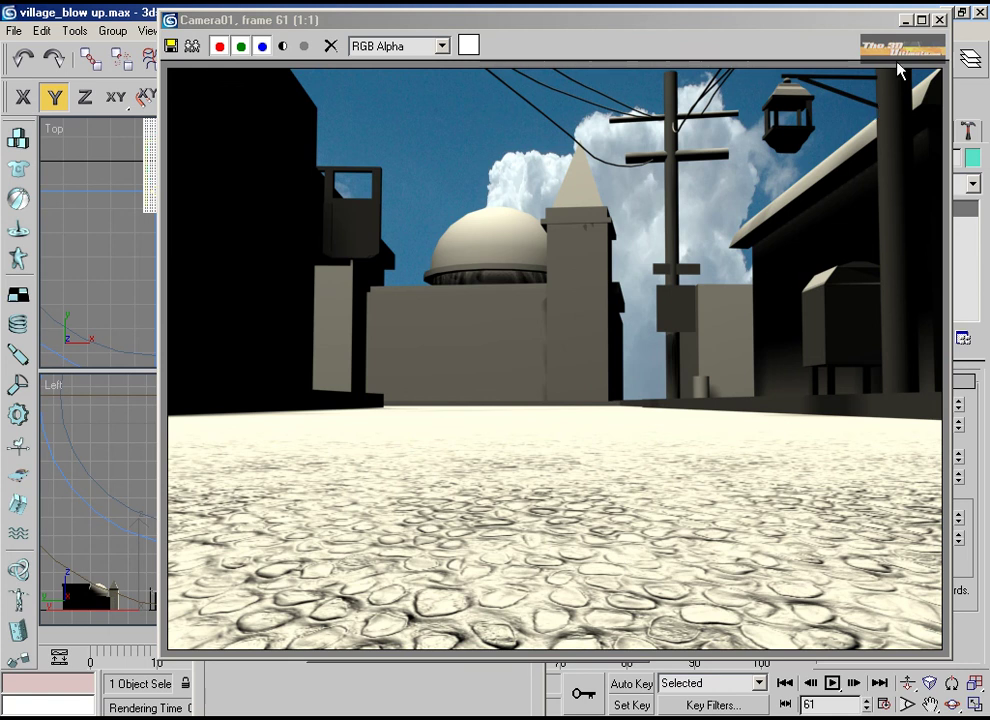
left_click(904, 20)
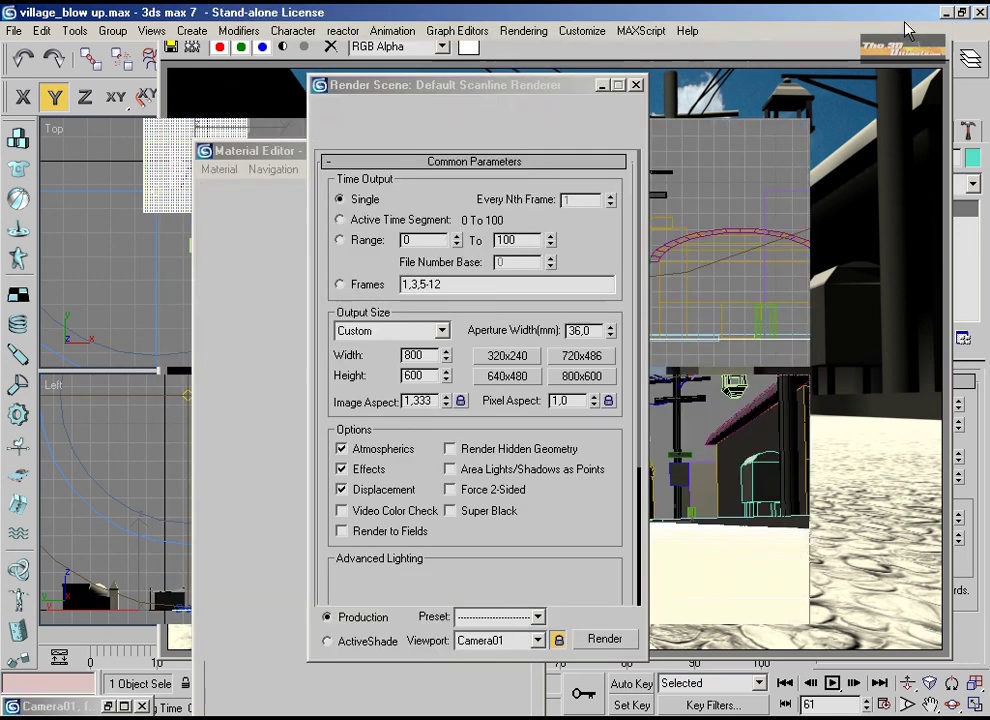
Add a Displace modifier to Plane01 using the cobblestone Normal Bump Map #61 from the Material Editor
left_click(888, 189)
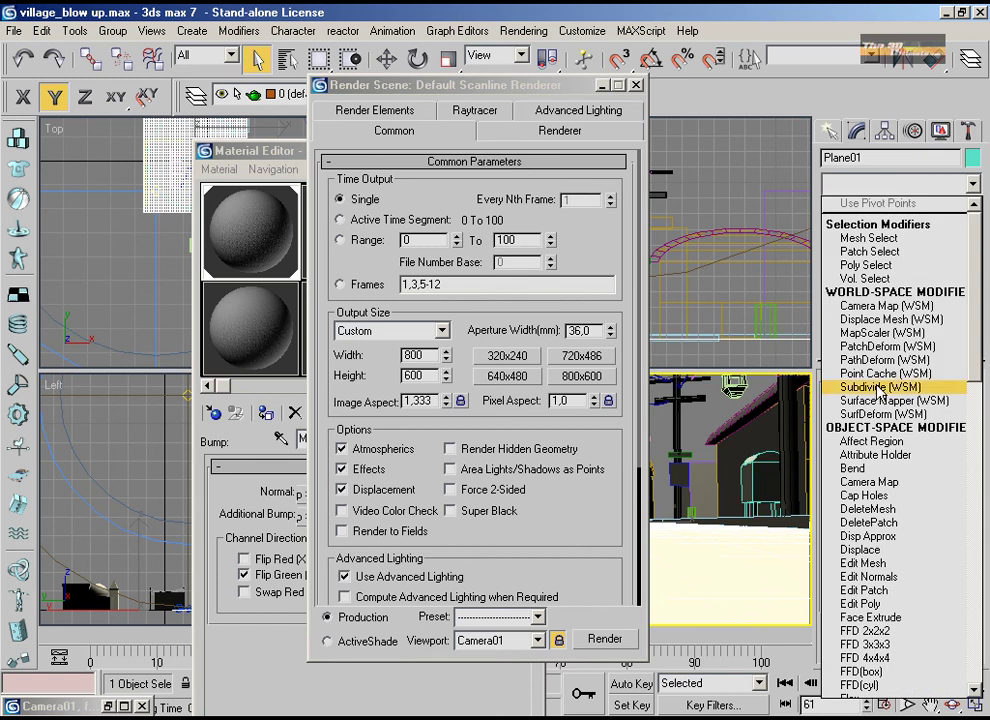
left_click(872, 550)
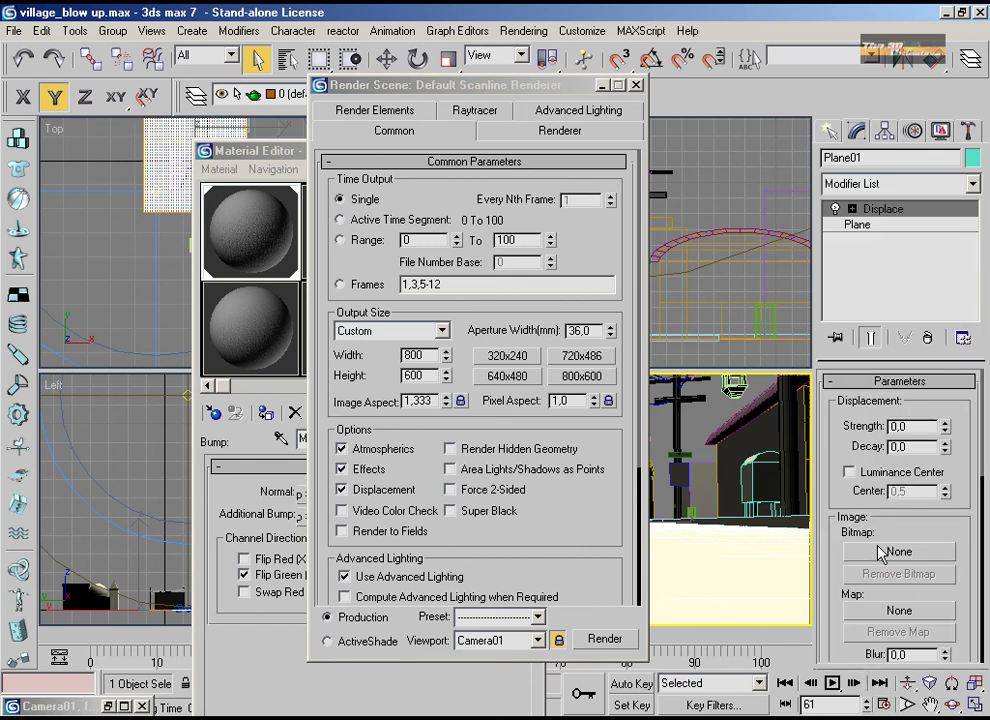
left_click(876, 612)
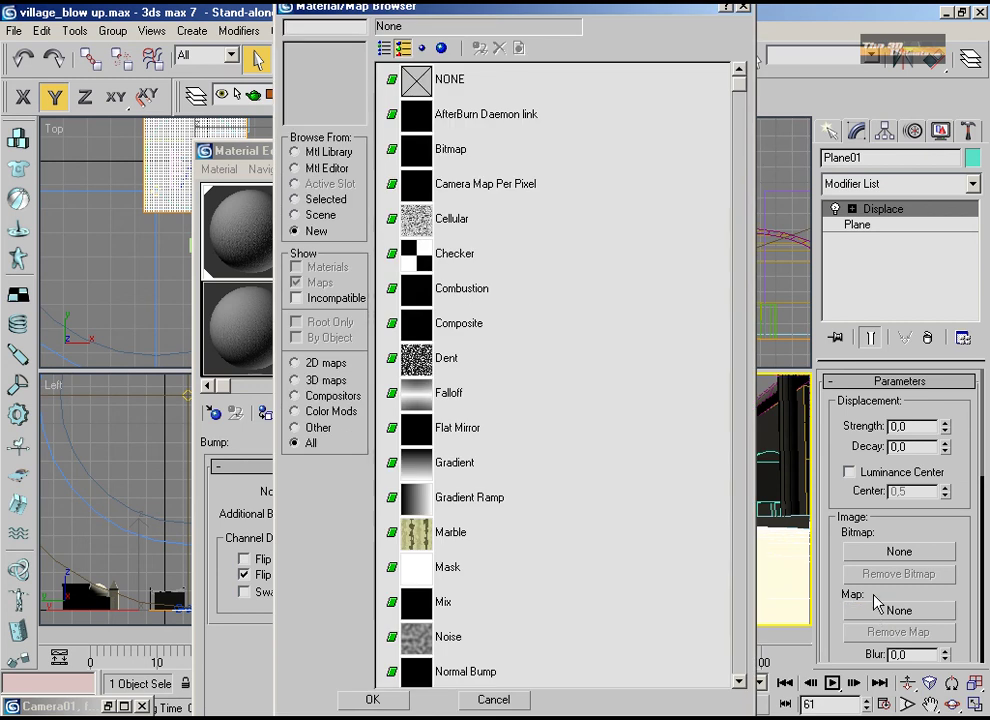
left_click(336, 170)
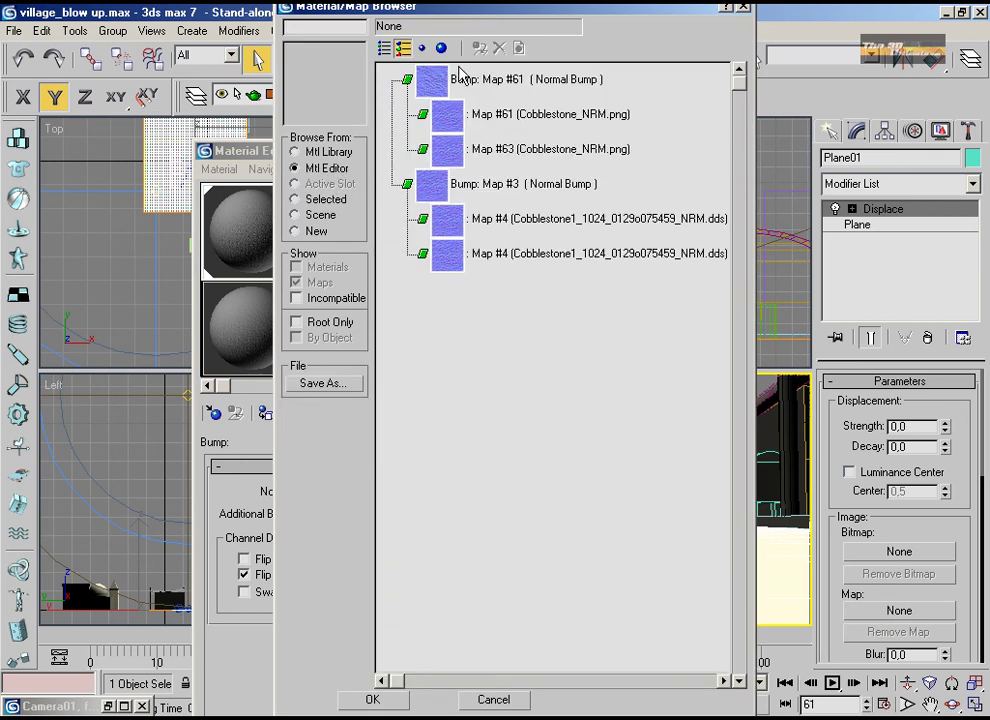
left_click(442, 86)
double_click(442, 86)
key("F10")
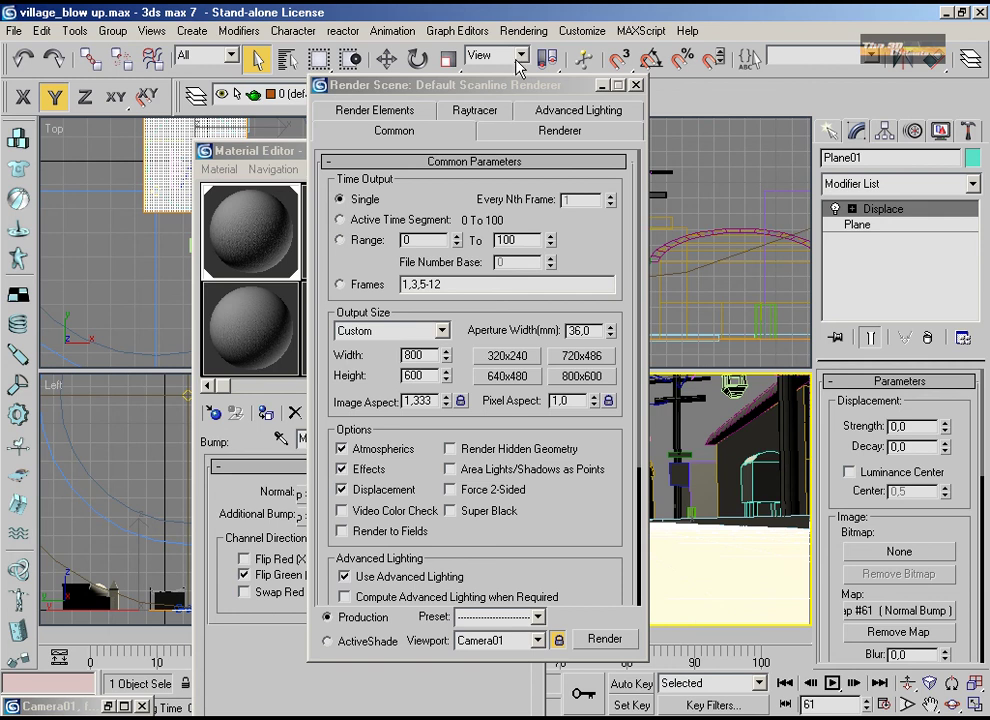
Turn on Luminance Center and raise the Displace strength to 1,55
left_click(462, 85)
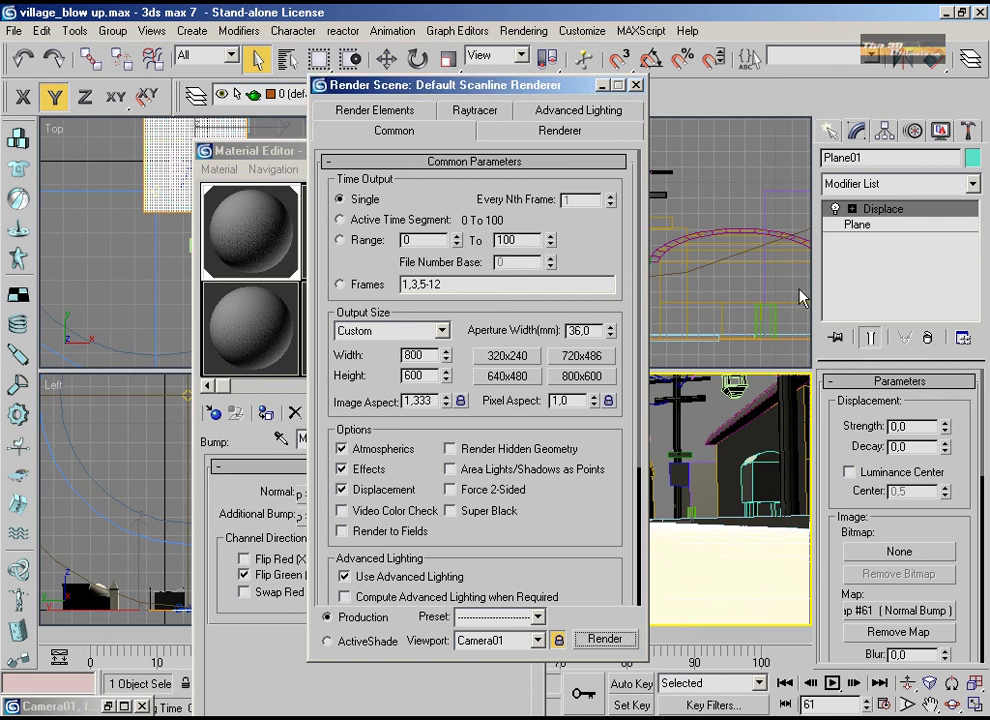
left_click(849, 471)
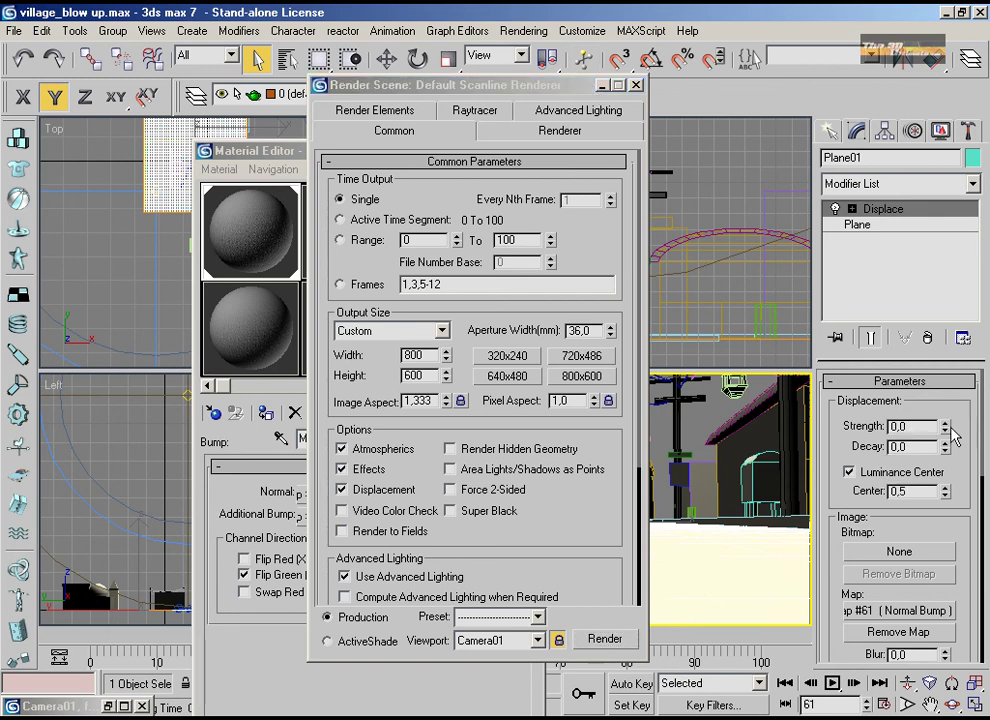
left_click_drag(945, 426, 919, 276)
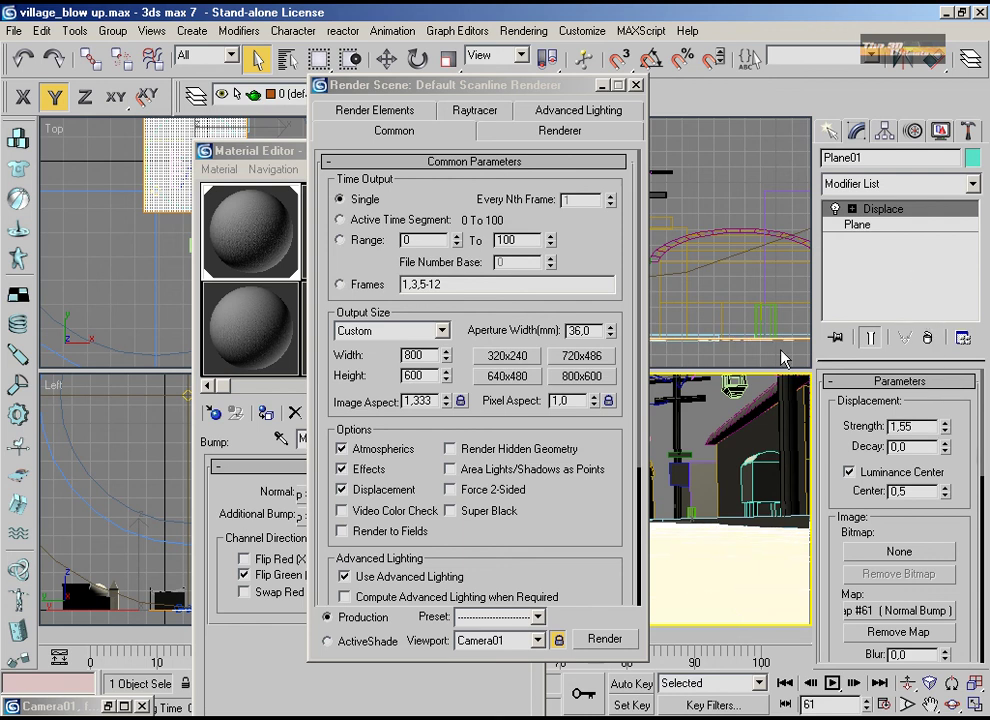
Re-render Camera01 frame 61 to view the displaced cobblestones, then close the frame
left_click(610, 641)
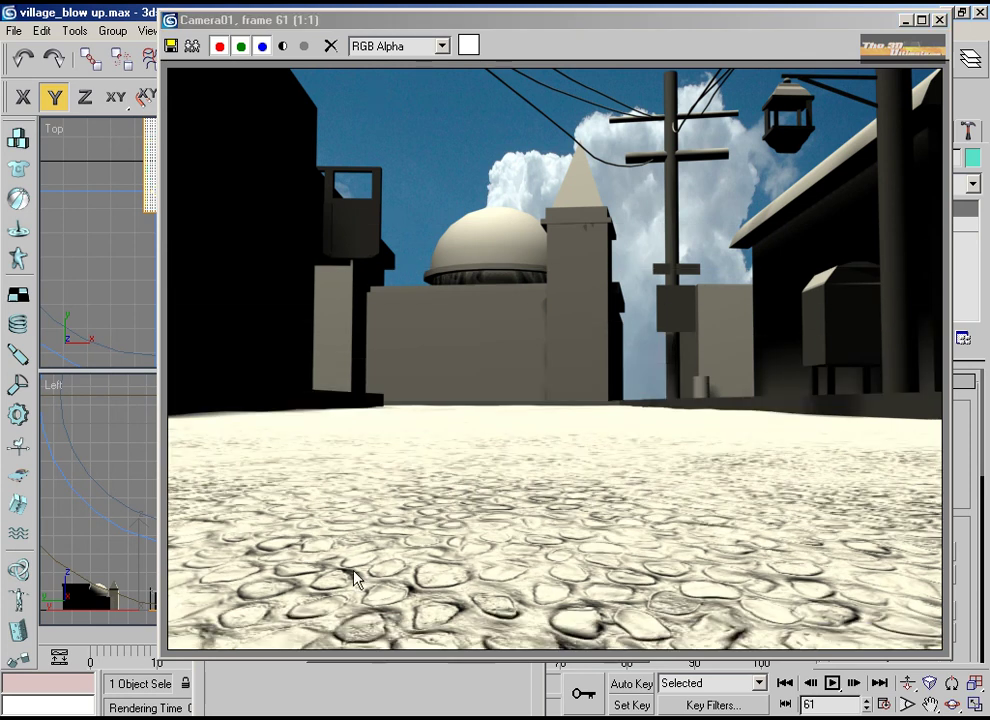
left_click(905, 19)
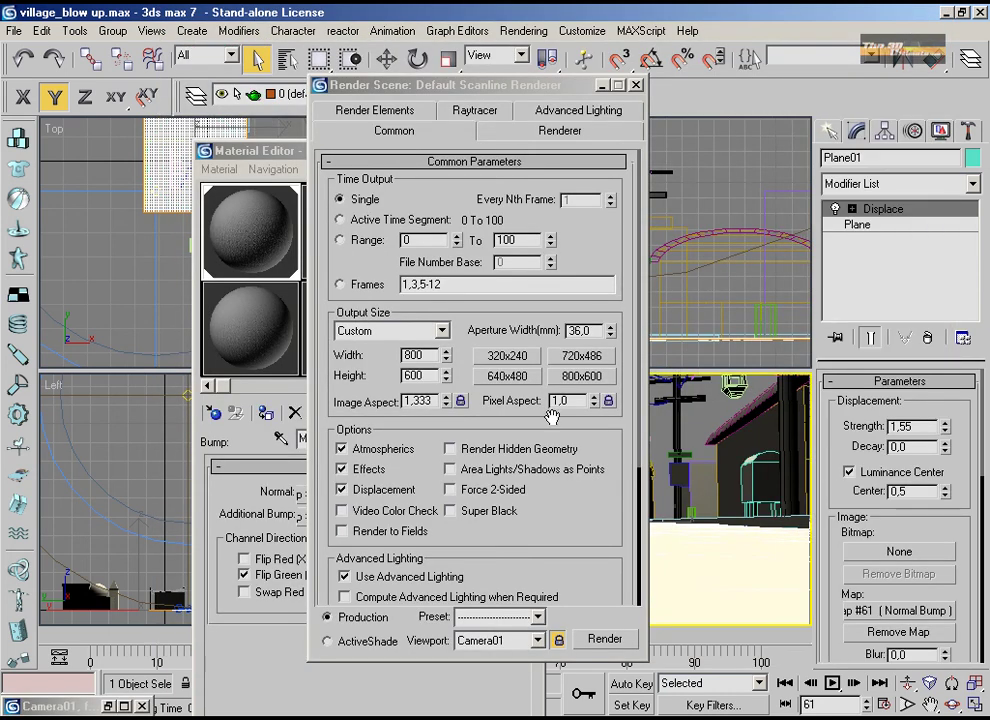